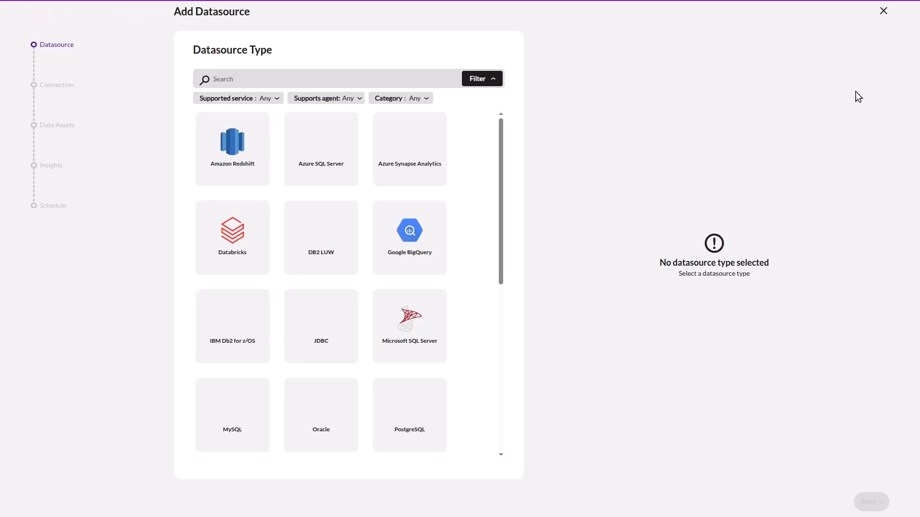
# Select Databricks as the datasource type to review its supported services, and look through the remaining datasource types.
pyautogui.click(230, 255)
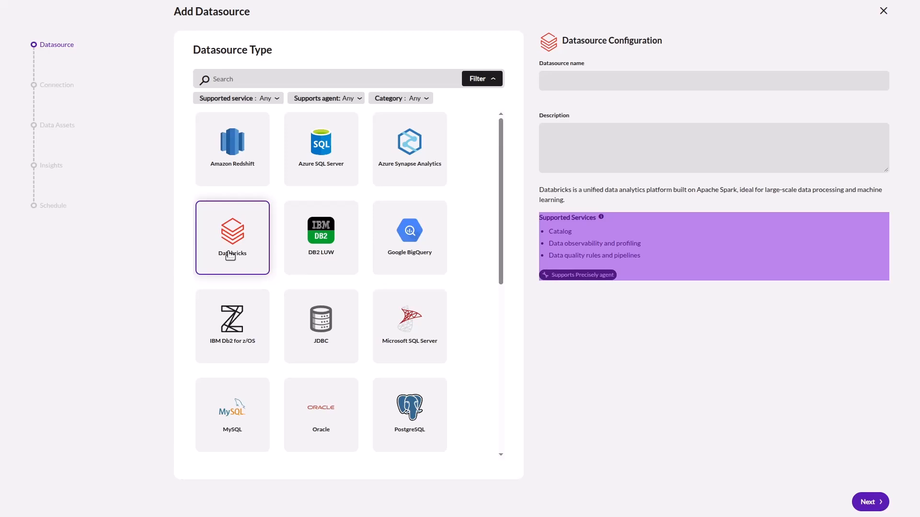
pyautogui.scroll(-8, 319, 359)
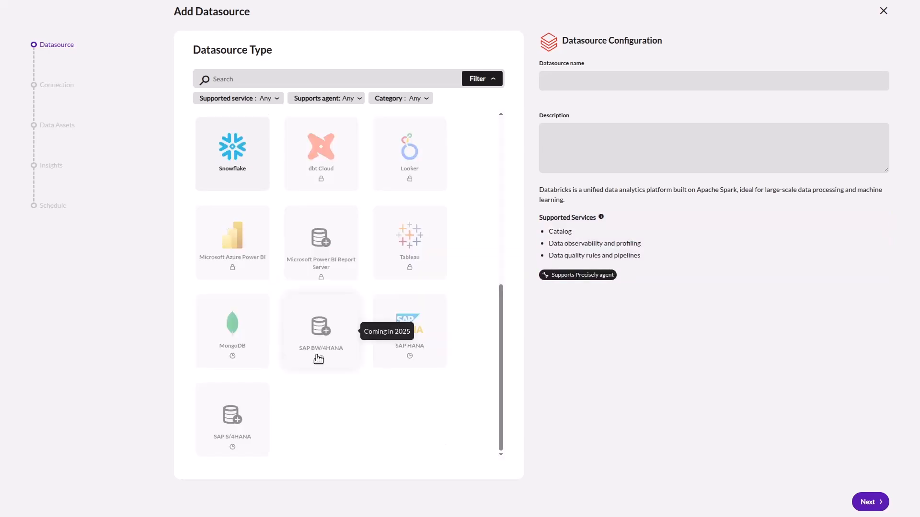
pyautogui.moveTo(230, 256)
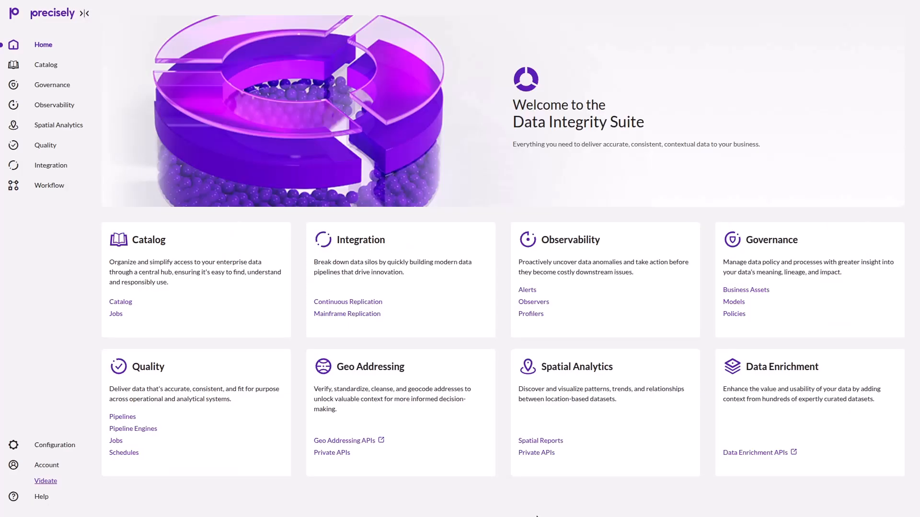
# Review the AI configuration of the Generate Rule Expression feature, including its language model and LLM connection, and close it without changes.
pyautogui.click(32, 447)
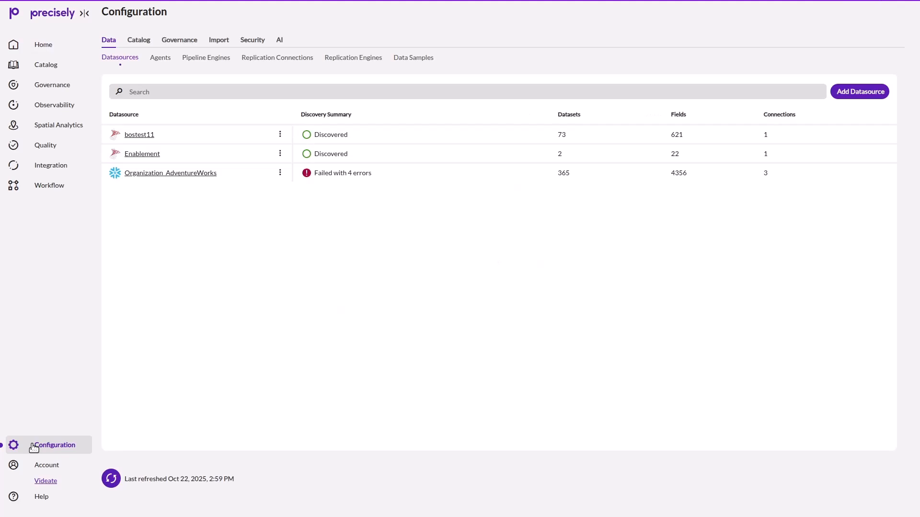
pyautogui.click(279, 40)
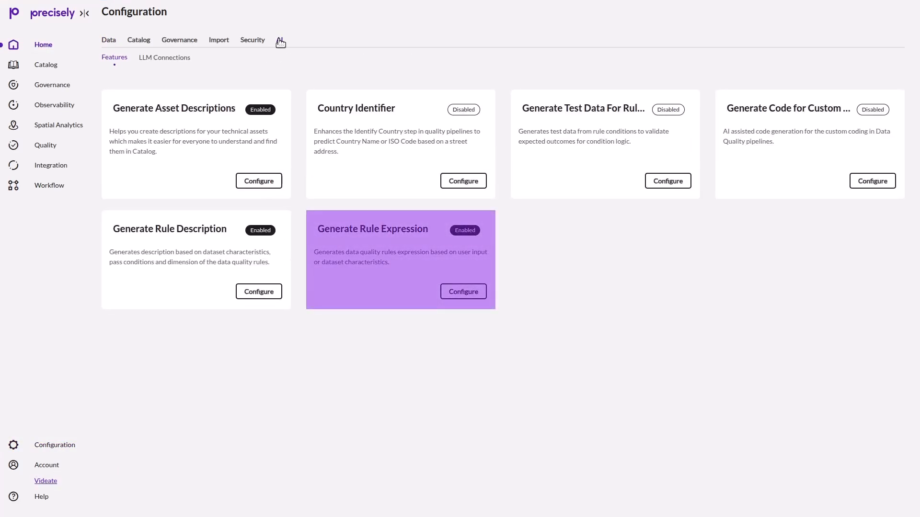
pyautogui.click(460, 294)
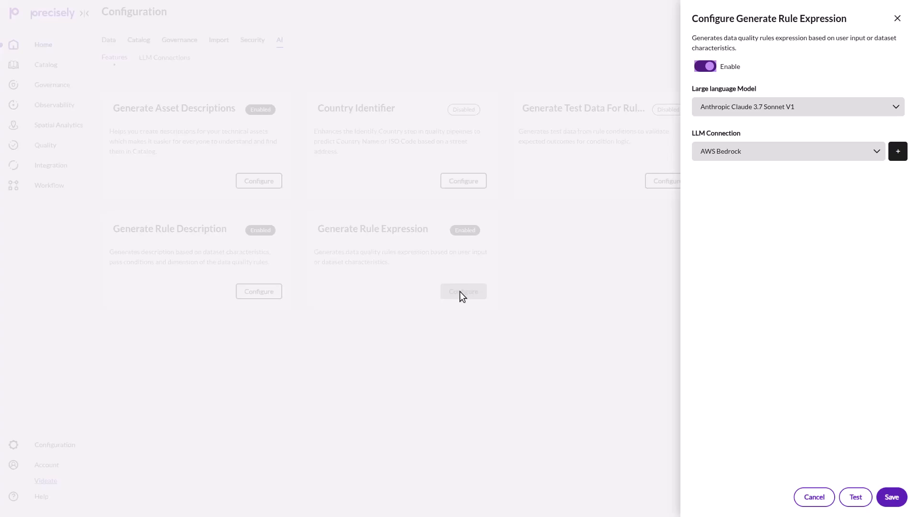
pyautogui.click(815, 497)
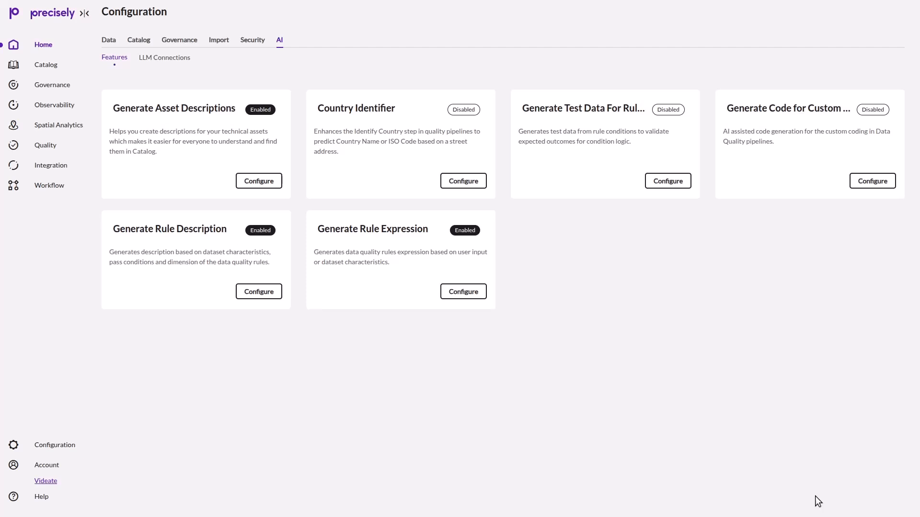
# Start a new quality rule that targets the integer field YEARPR of the OEOTPP dataset in Organization_AdventureWorks.
pyautogui.click(45, 147)
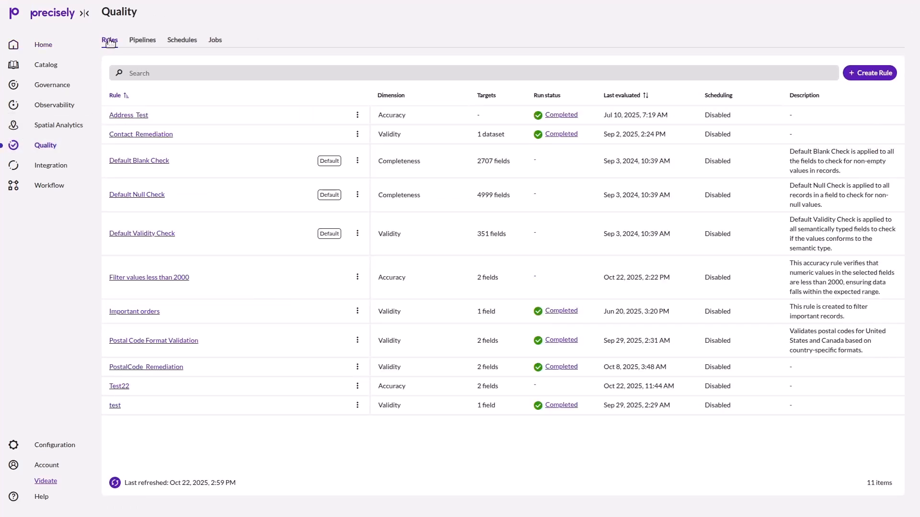
pyautogui.click(869, 73)
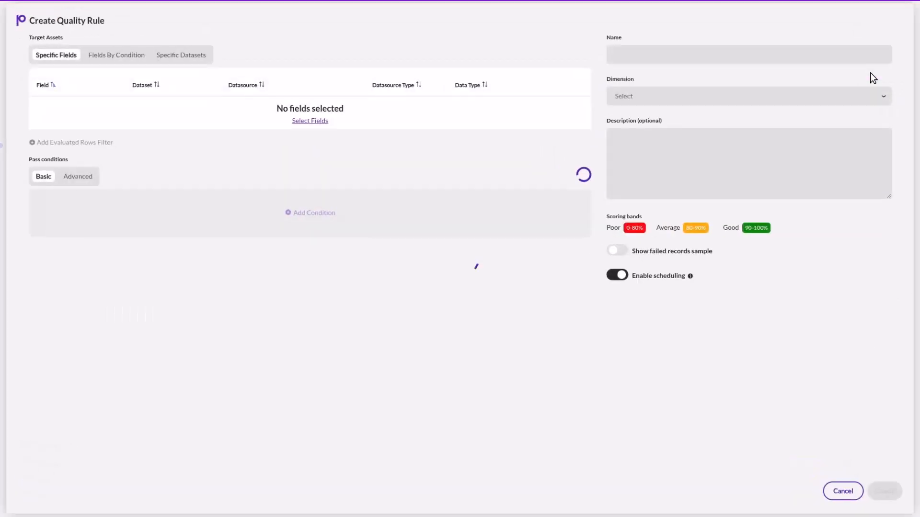
pyautogui.click(304, 118)
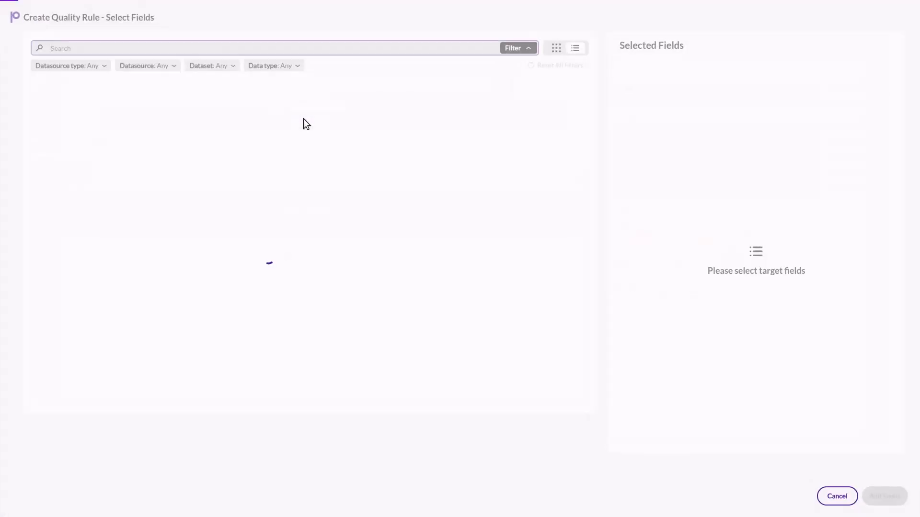
pyautogui.scroll(-4, 303, 118)
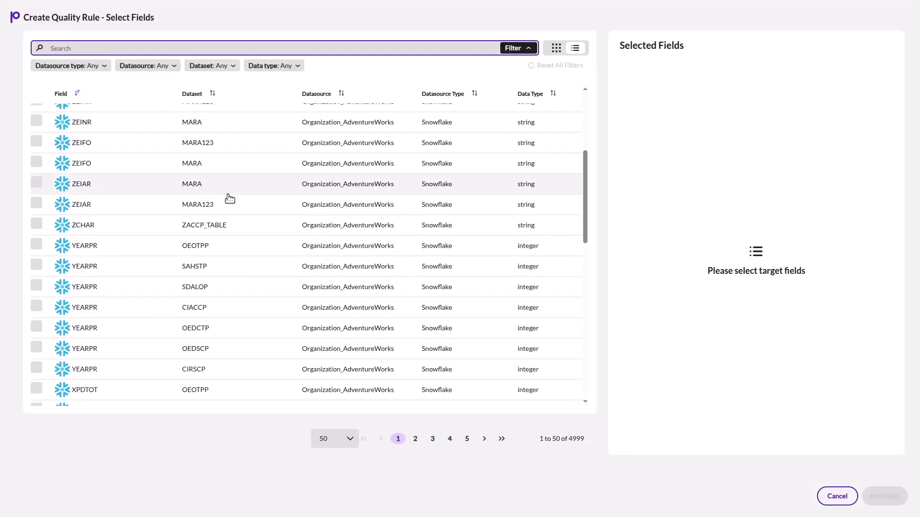
pyautogui.click(36, 245)
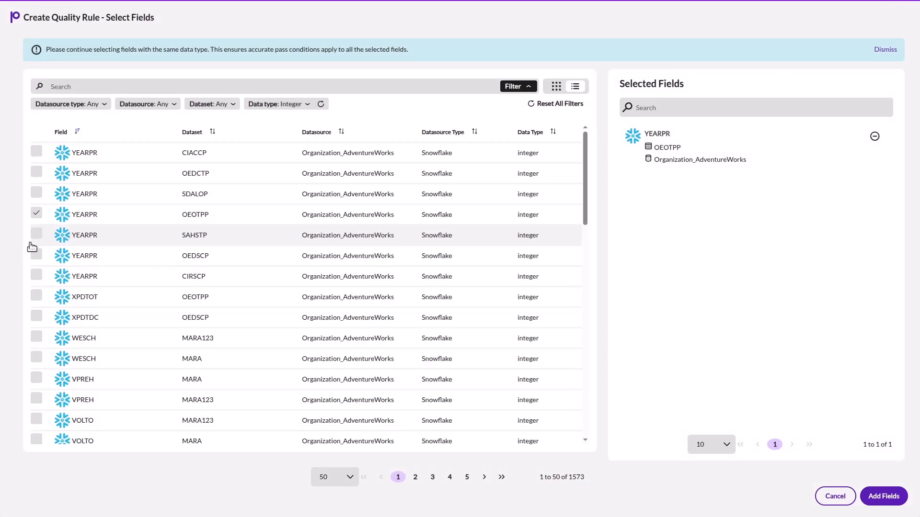
pyautogui.click(883, 497)
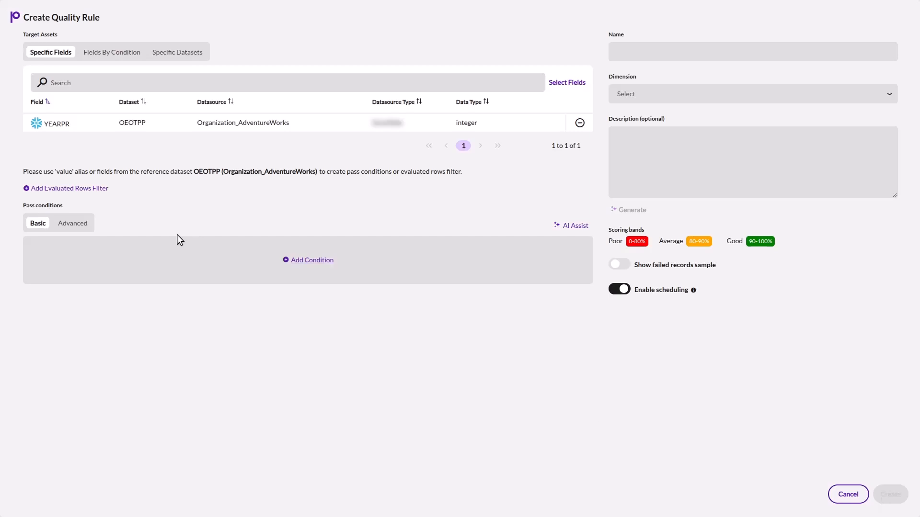
# Add an evaluated rows filter generated by AI Assist from "Year should be less than 2000" and apply it.
pyautogui.click(53, 188)
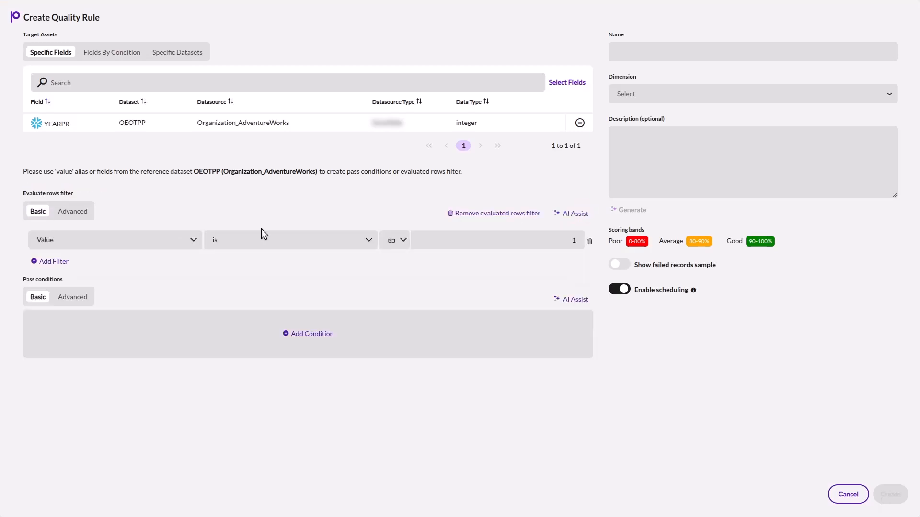
pyautogui.click(567, 213)
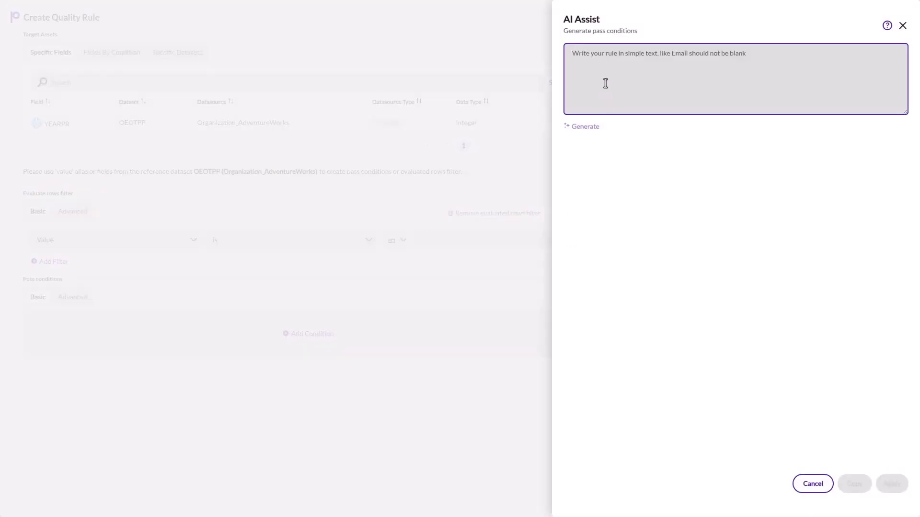
pyautogui.write('Year should be less than 2000')
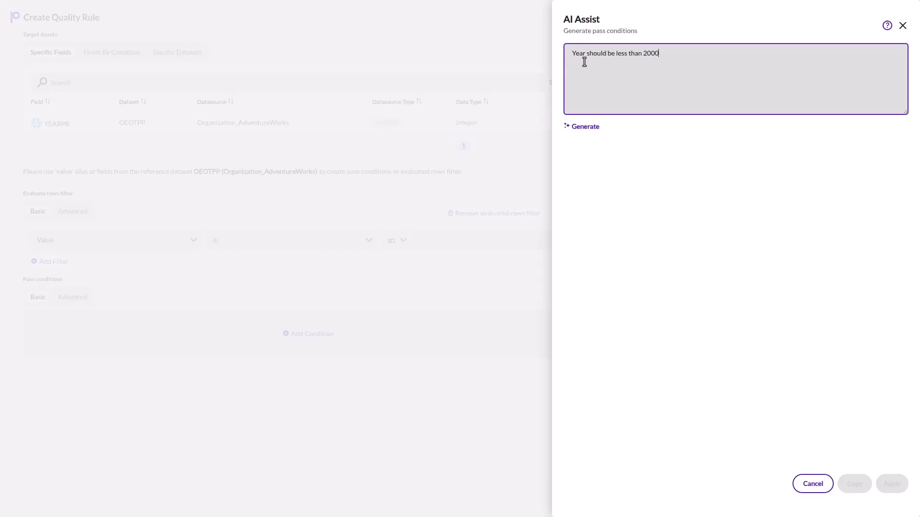
pyautogui.click(583, 128)
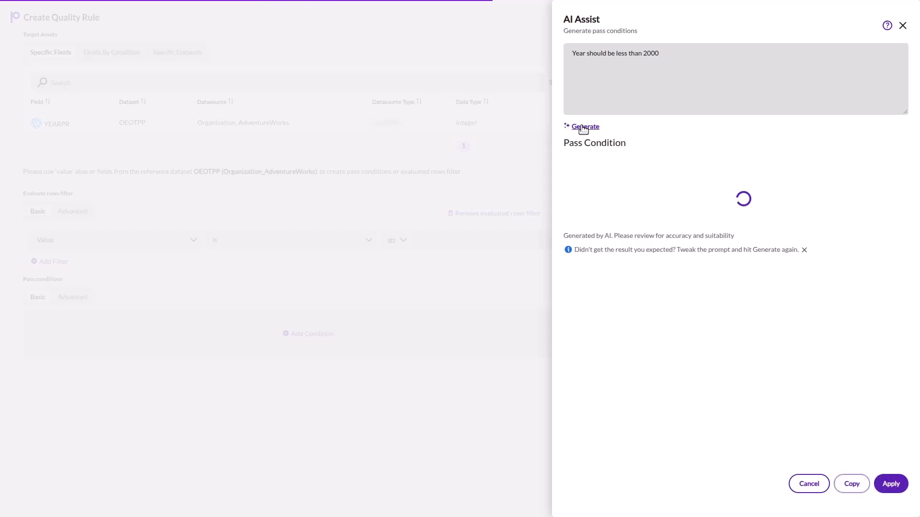
pyautogui.click(890, 483)
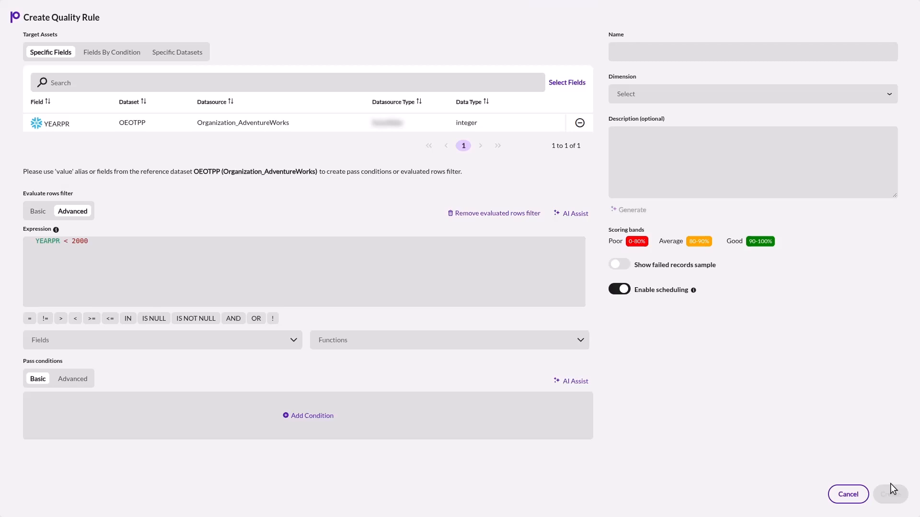
# Generate the pass condition with AI Assist from "Year value should be greater than 1000" and apply it.
pyautogui.click(568, 382)
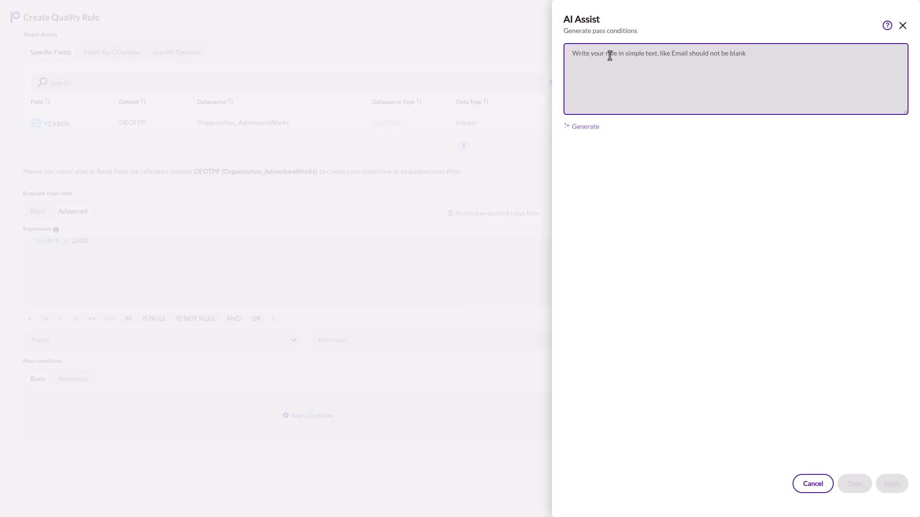
pyautogui.write('Year value should be greater than 1000')
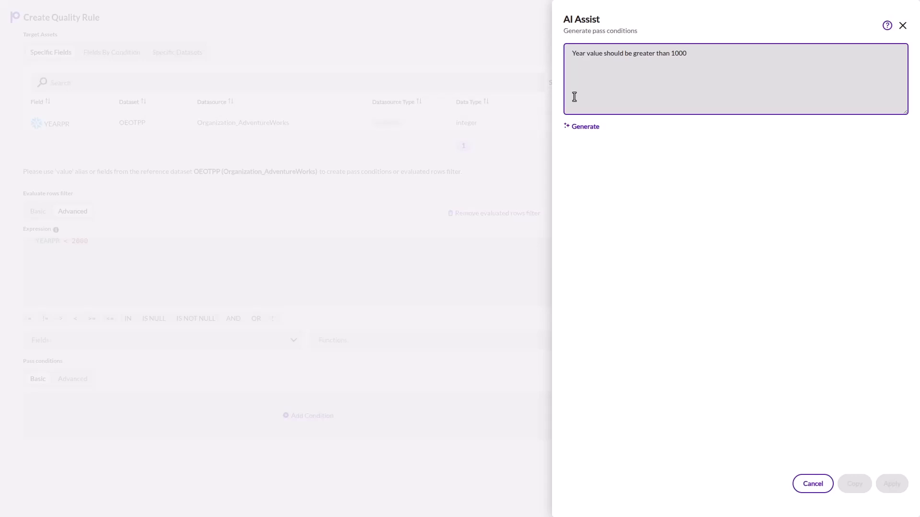
pyautogui.click(582, 127)
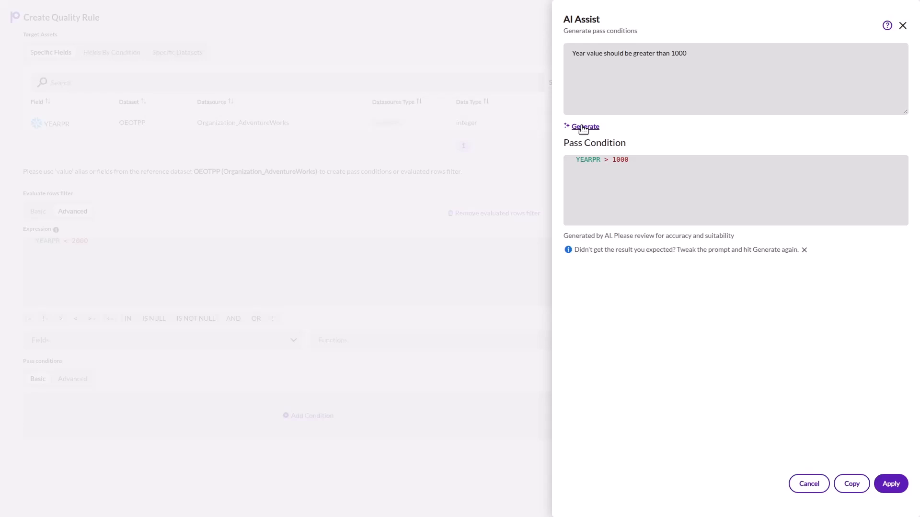
pyautogui.click(891, 484)
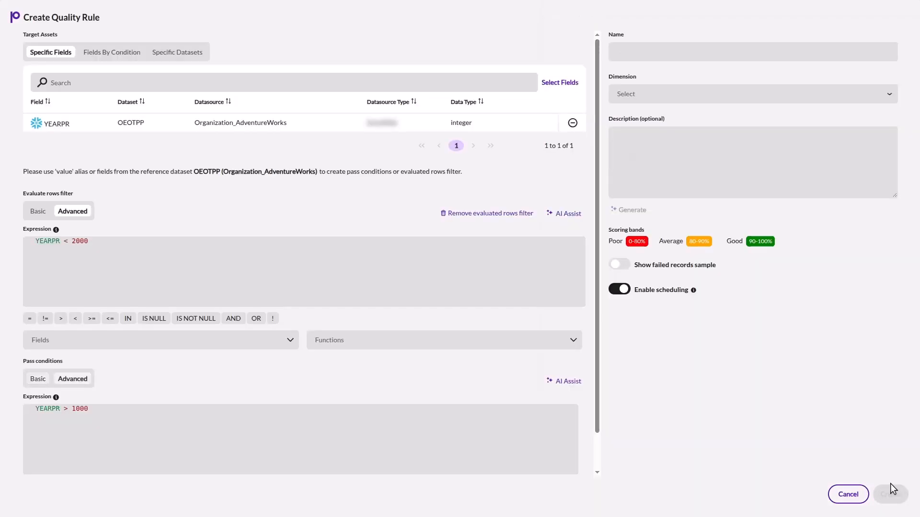
# Name the rule "Validate year", set its dimension to Validity and create it.
pyautogui.click(644, 52)
pyautogui.write('Validate year')
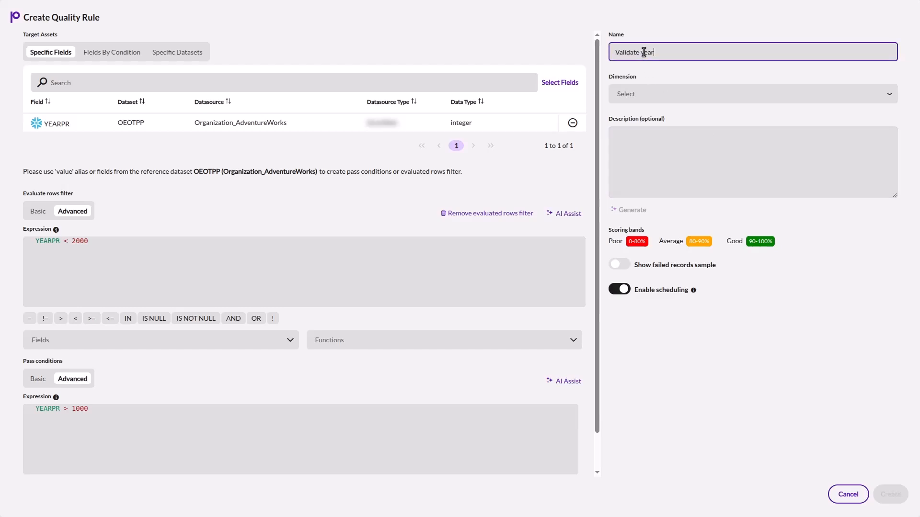
pyautogui.click(642, 94)
pyautogui.click(639, 207)
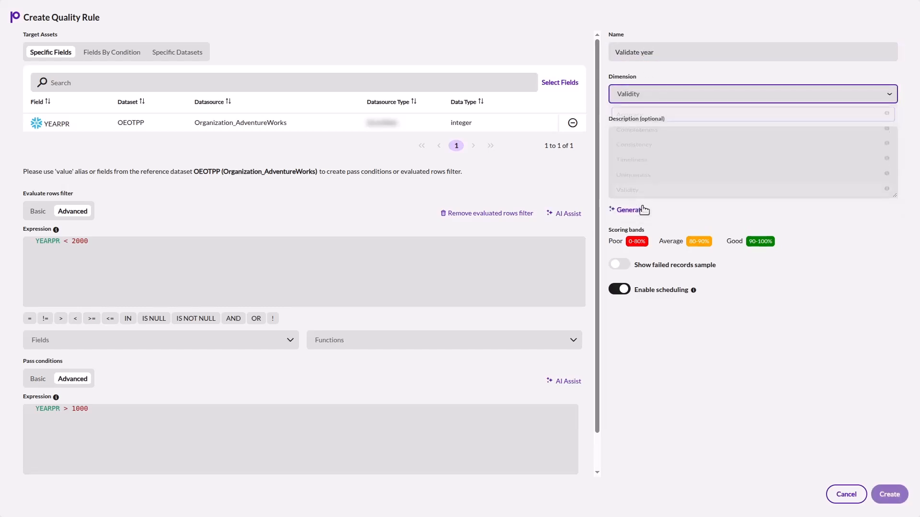
pyautogui.click(890, 495)
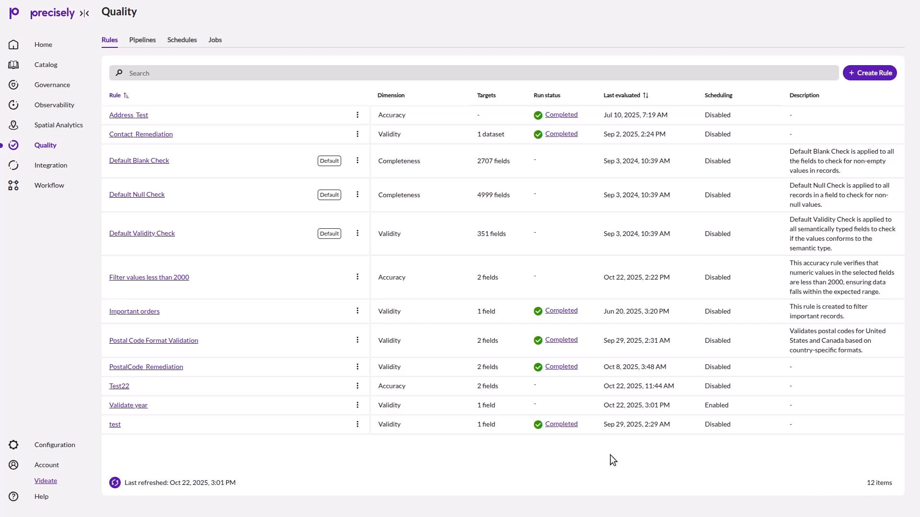
# Edit the PostalCode_Remediation rule and enter the AI Assist pass-condition prompt "Year value should be greater than 1500".
pyautogui.click(357, 367)
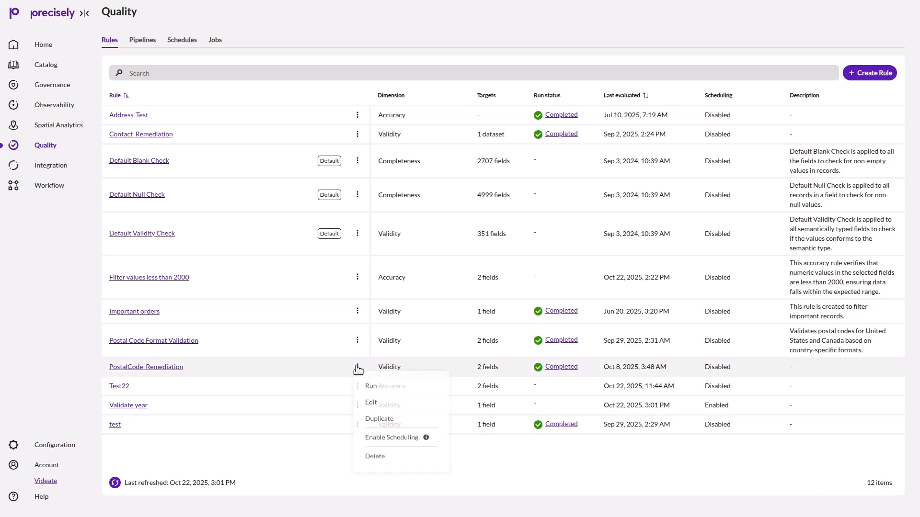
pyautogui.click(371, 403)
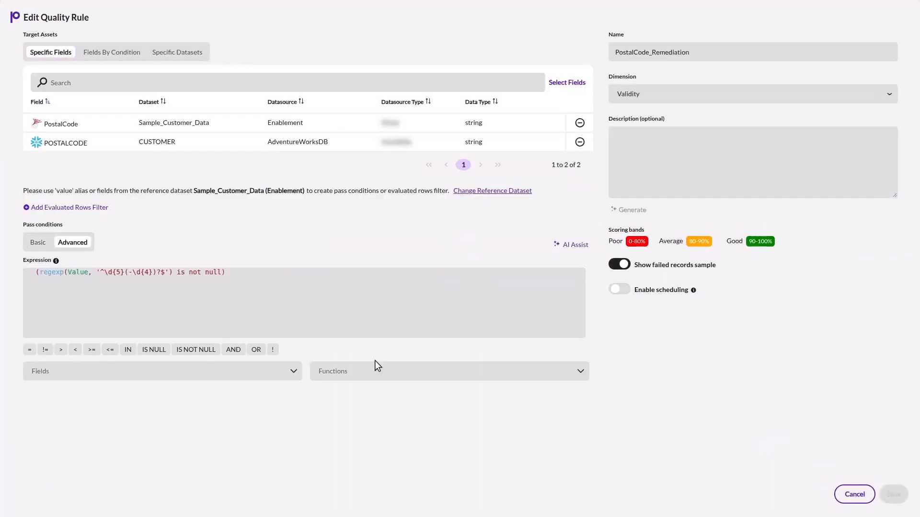
pyautogui.click(570, 245)
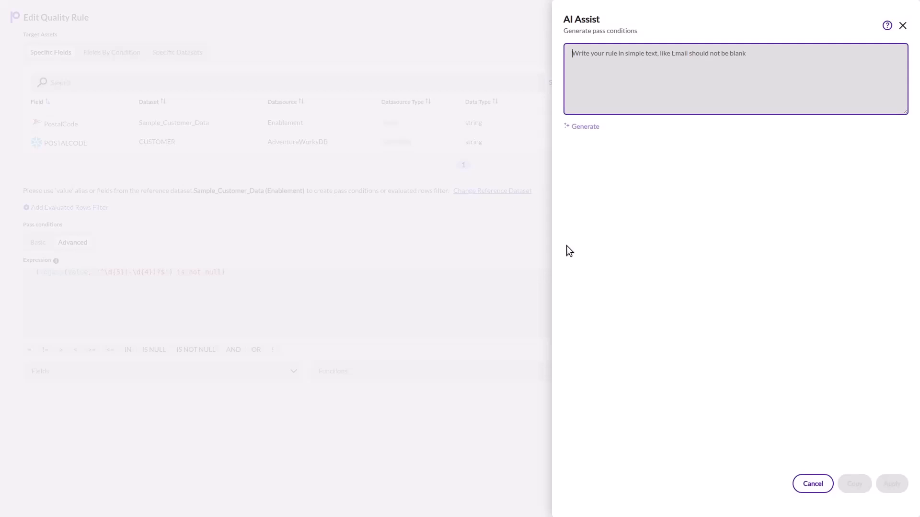
pyautogui.write('Year value should be greater than 1500')
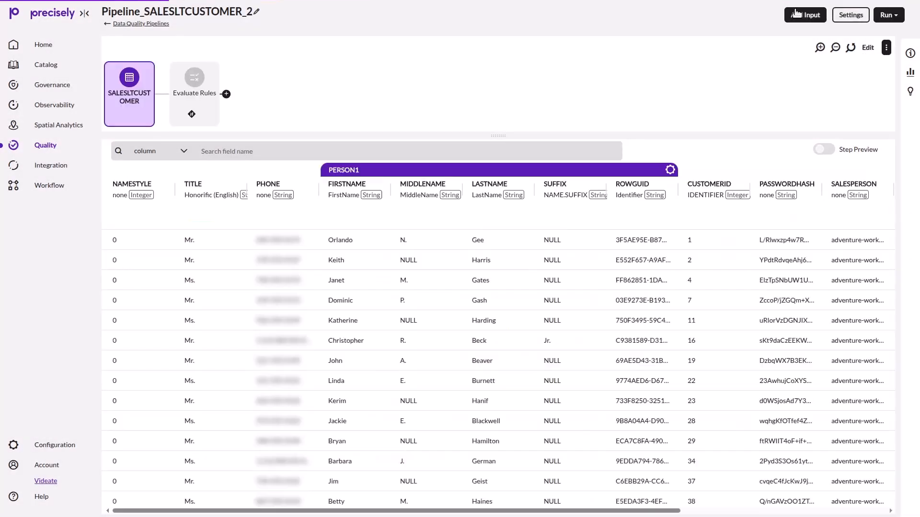
# Edit the pipeline's Evaluate Rules step, generating its condition with AI Assist from "Customer ID should be greater than 10" and applying it.
pyautogui.click(190, 83)
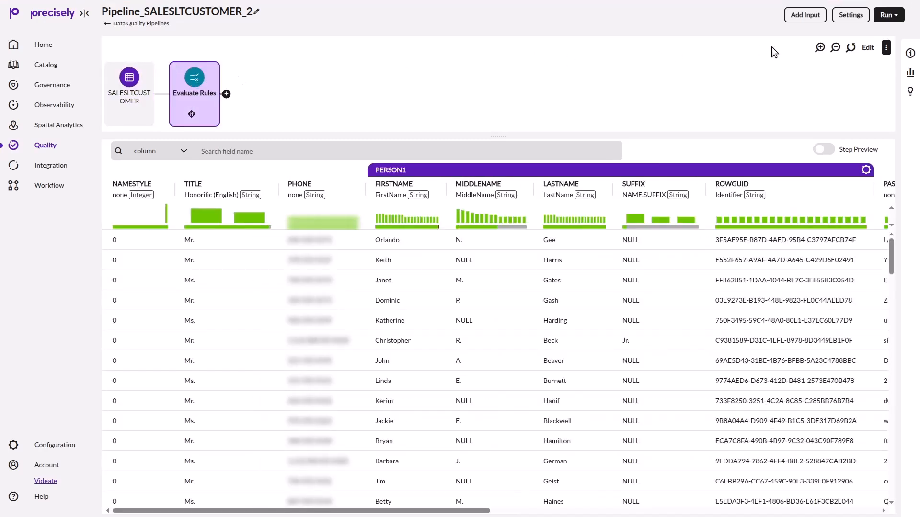
pyautogui.click(869, 48)
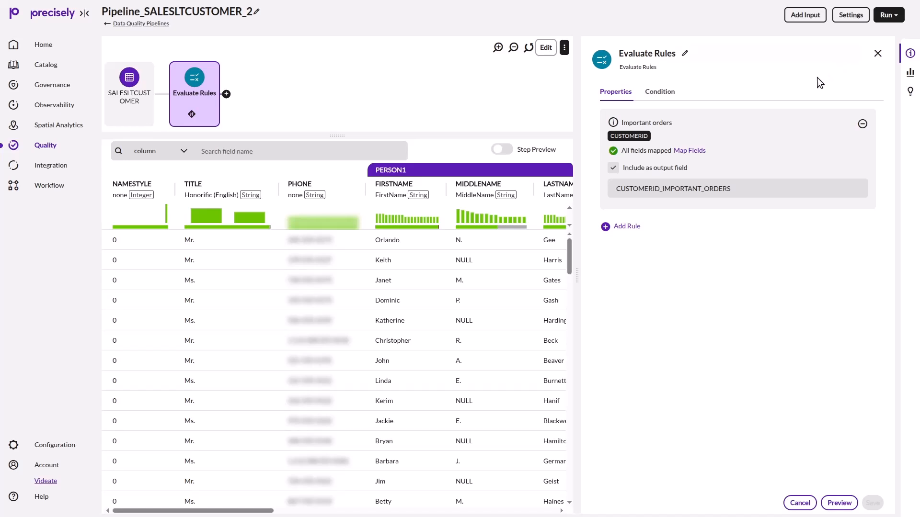
pyautogui.click(660, 93)
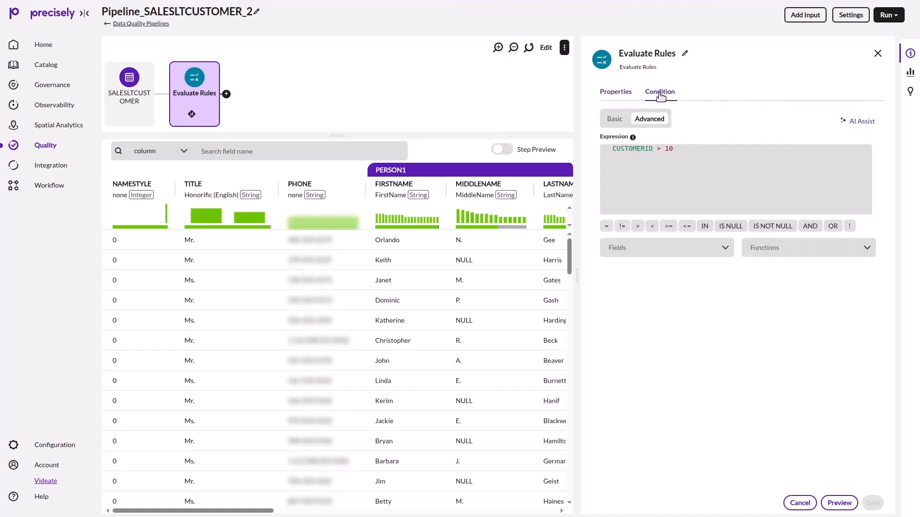
pyautogui.click(855, 121)
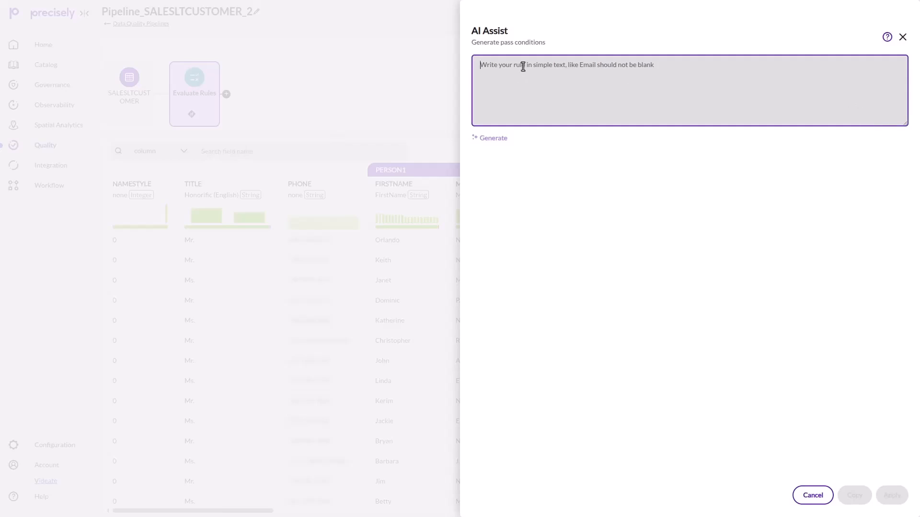
pyautogui.write('Customer ID should be greater than 10')
pyautogui.click(495, 139)
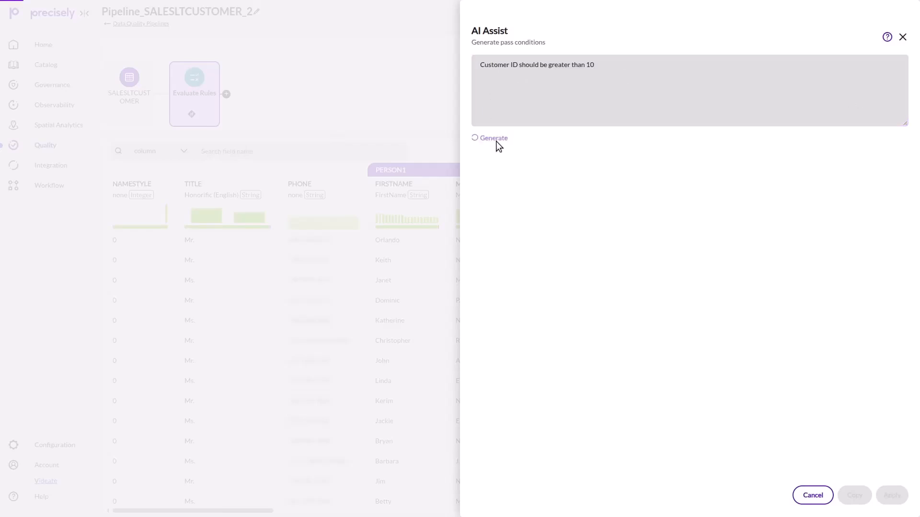
pyautogui.click(889, 496)
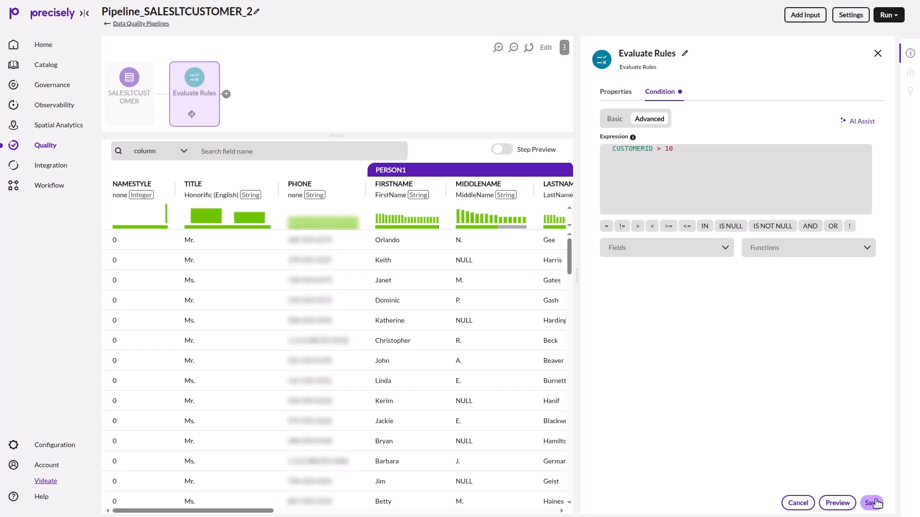
# Preview the Evaluate Rules step with its generated condition.
pyautogui.click(835, 504)
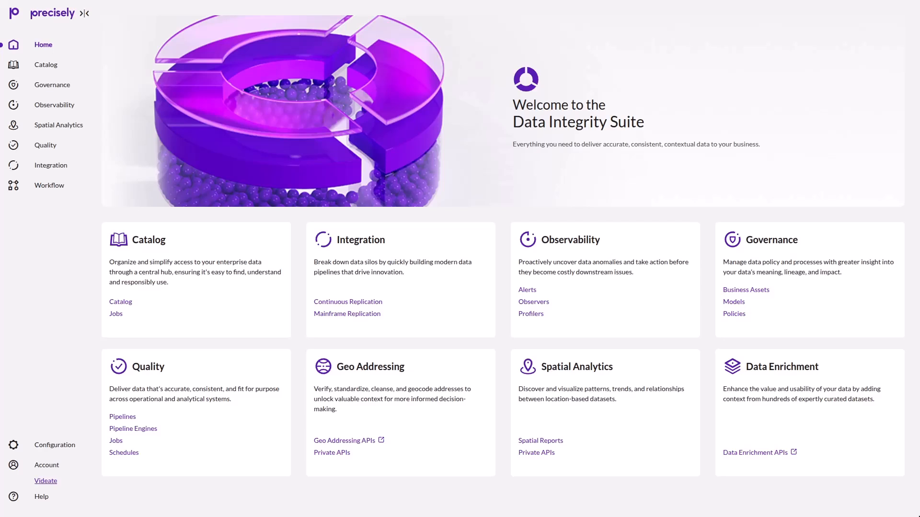
# Check the model and LLM connection of the Generate Rule Description feature in the AI configuration, and close its settings without saving.
pyautogui.click(49, 445)
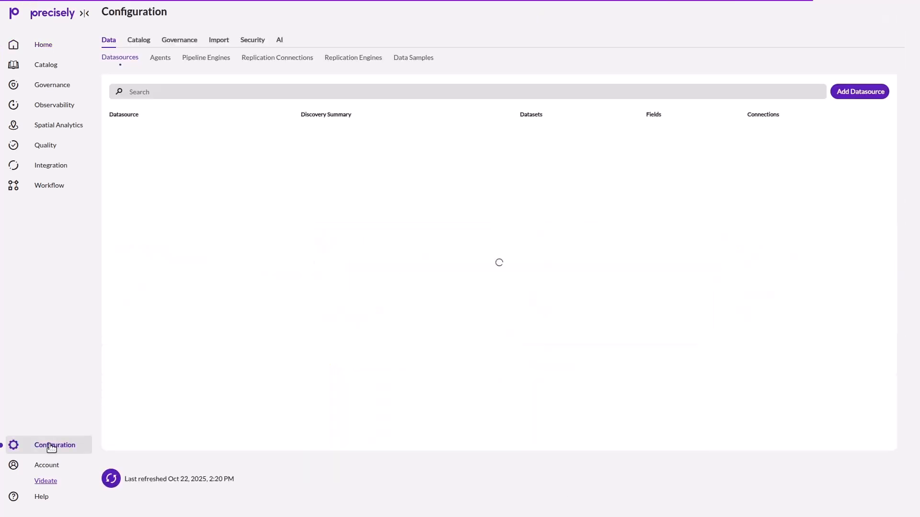
pyautogui.click(280, 41)
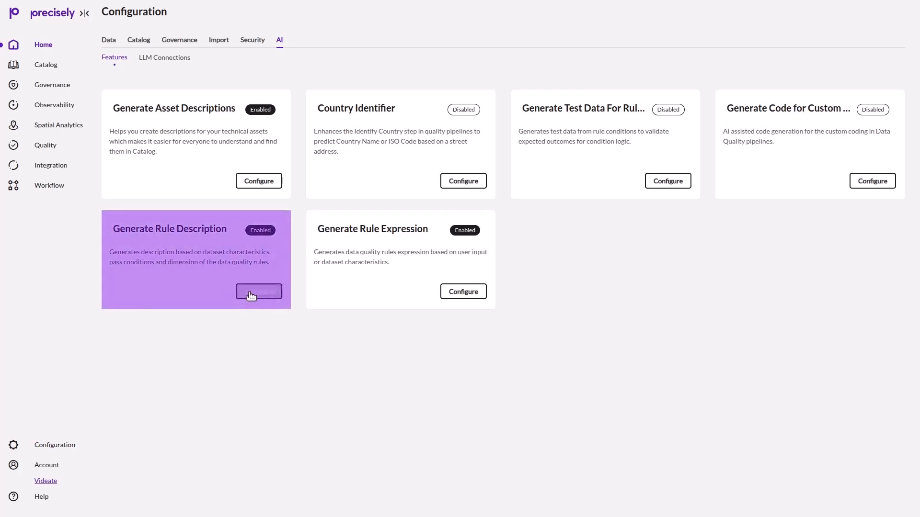
pyautogui.click(255, 291)
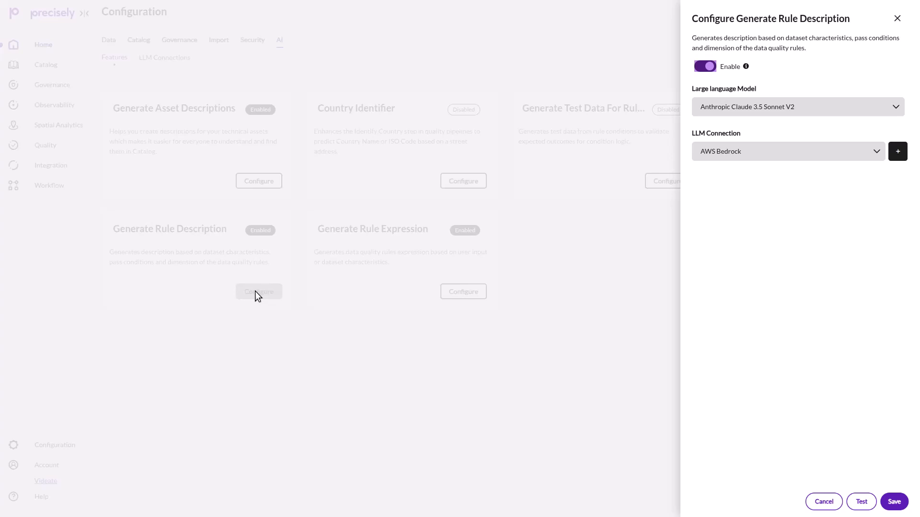
pyautogui.click(816, 498)
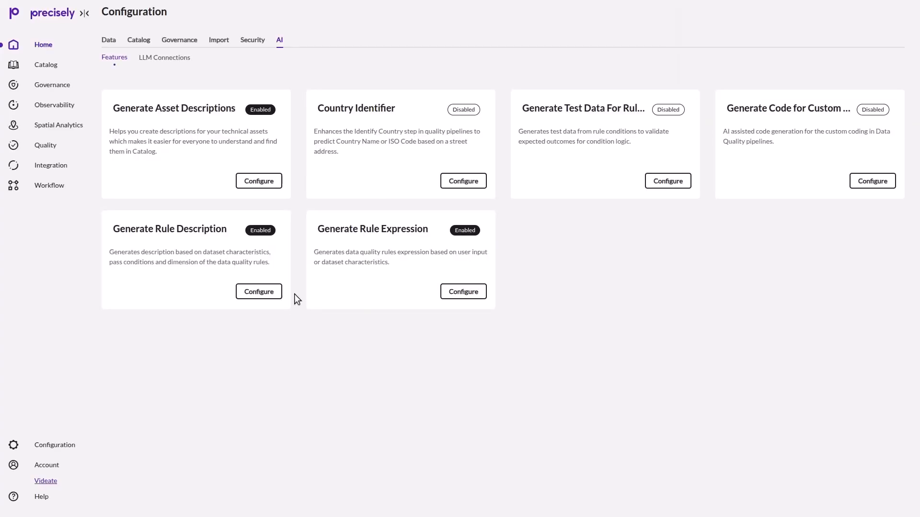
# Start a new quality rule named "Filter values less than 2000" with the Accuracy dimension.
pyautogui.click(34, 147)
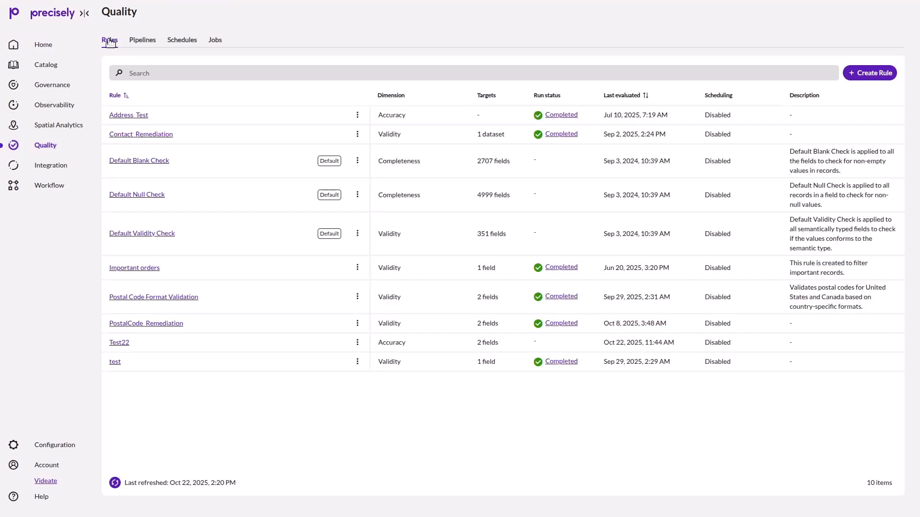
pyautogui.click(870, 73)
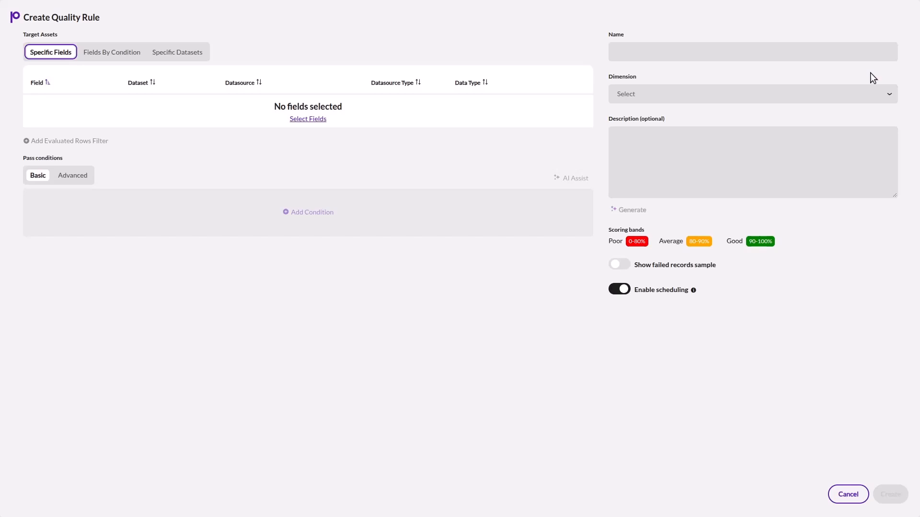
pyautogui.click(643, 52)
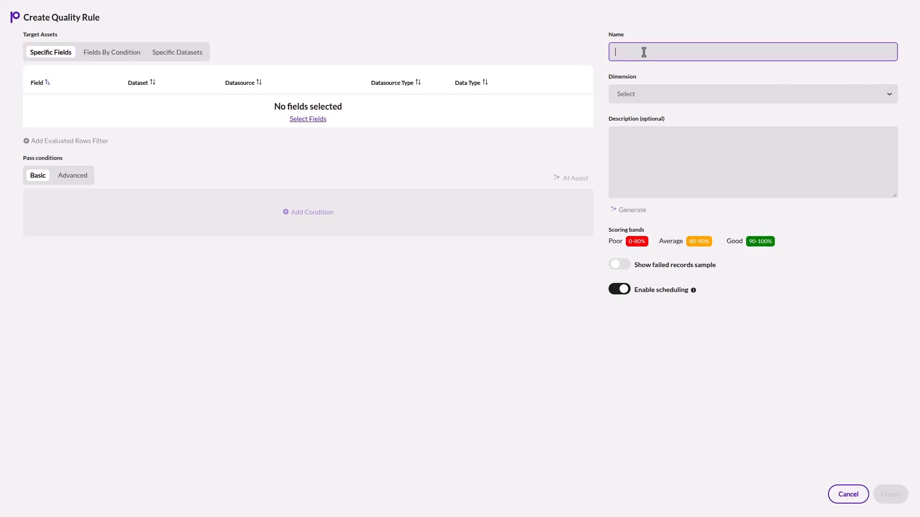
pyautogui.write('Filter values less than 2000')
pyautogui.click(641, 94)
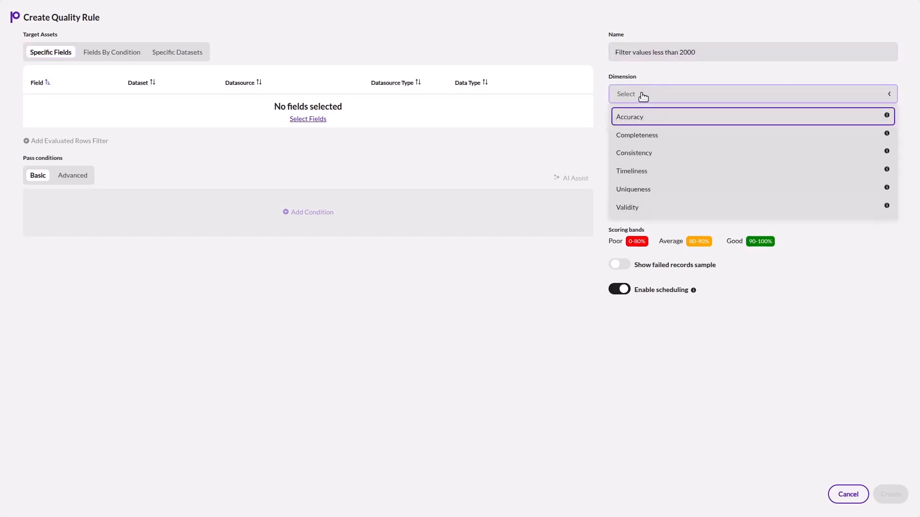
pyautogui.click(644, 115)
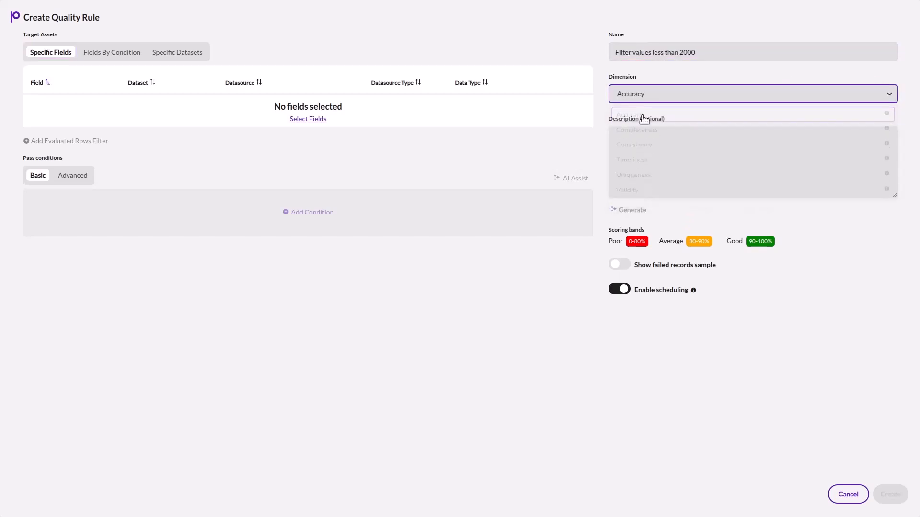
# Add the ACCOUNT_ID field from ALLDATATYPE21 and the YEARPR field from CIACCP as the rule's target fields.
pyautogui.click(304, 119)
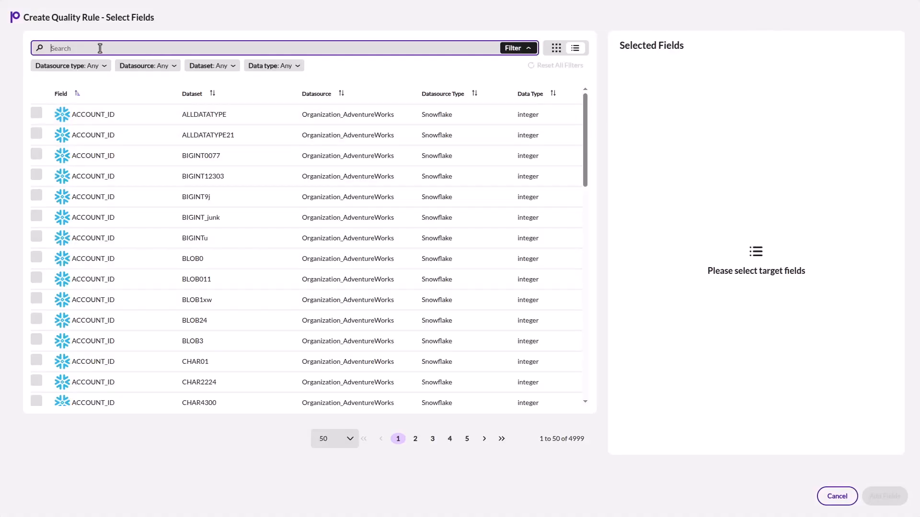
pyautogui.write('year')
pyautogui.click(35, 135)
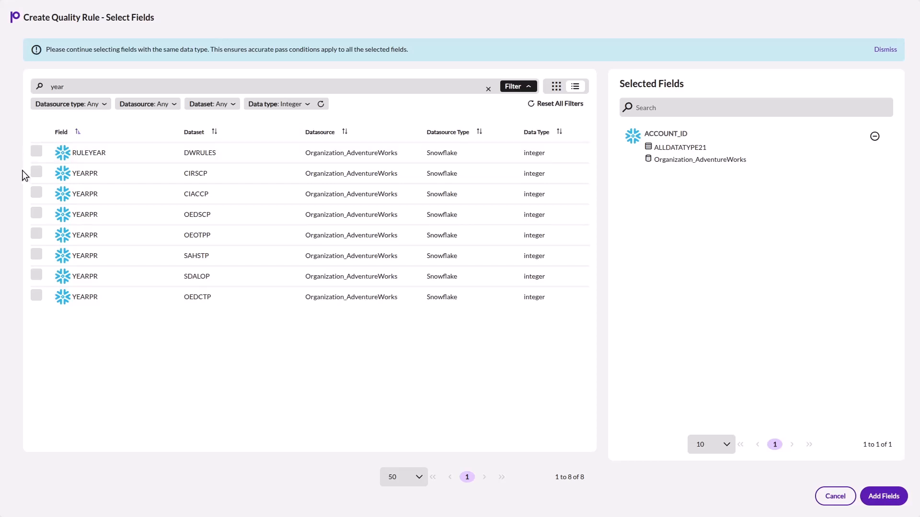
pyautogui.click(36, 193)
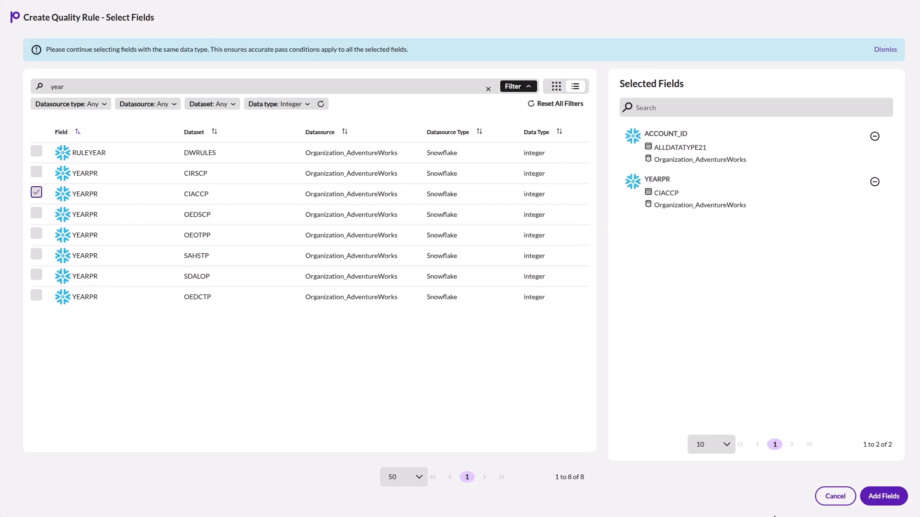
pyautogui.click(882, 495)
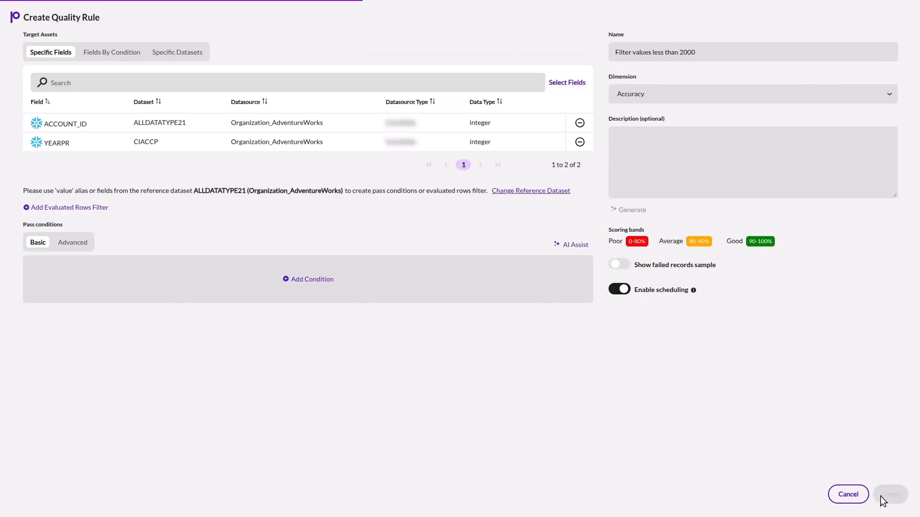
# Add a basic pass condition requiring that Value is less than 2000.
pyautogui.click(309, 279)
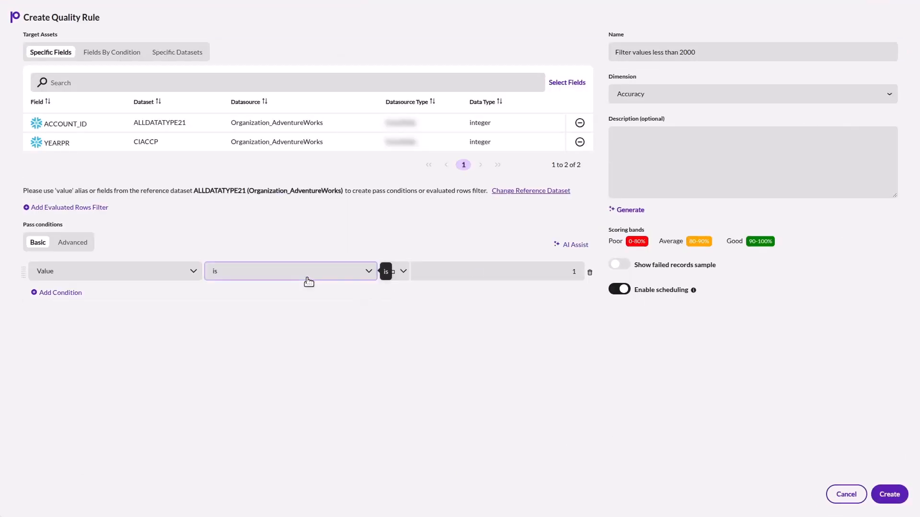
pyautogui.click(240, 272)
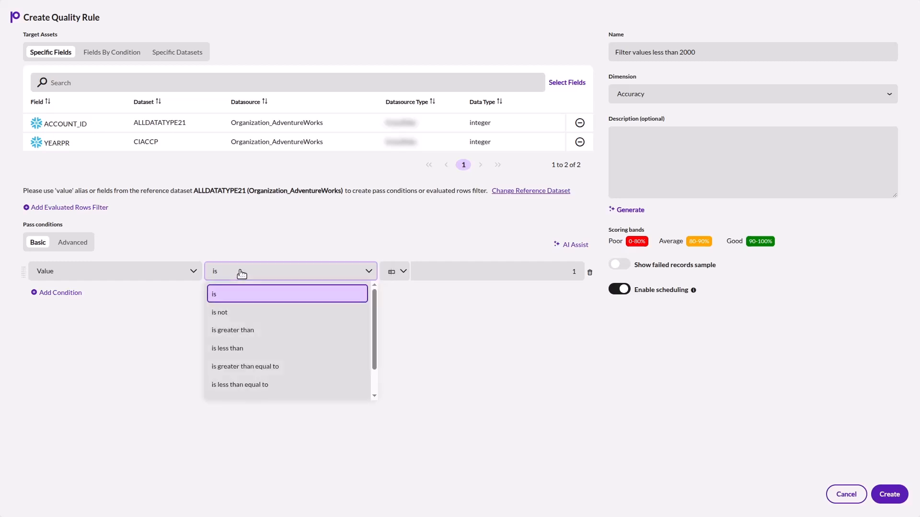
pyautogui.click(243, 348)
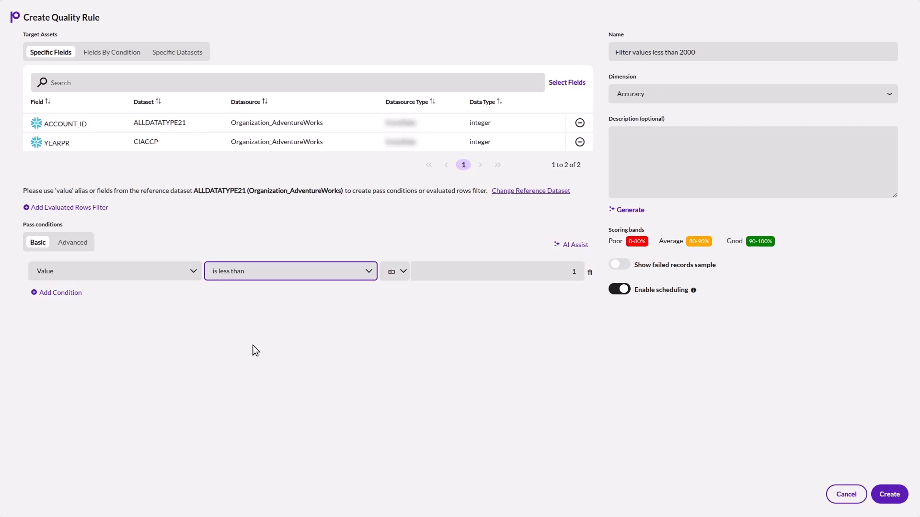
pyautogui.click(452, 272)
pyautogui.press('BackSpace')
pyautogui.write('2000')
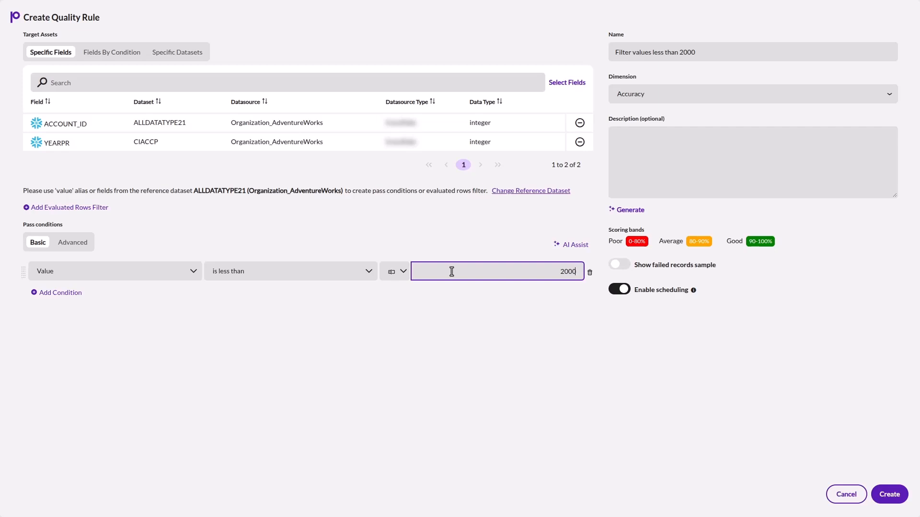
# Generate the rule's description with AI and retry the generation.
pyautogui.click(629, 211)
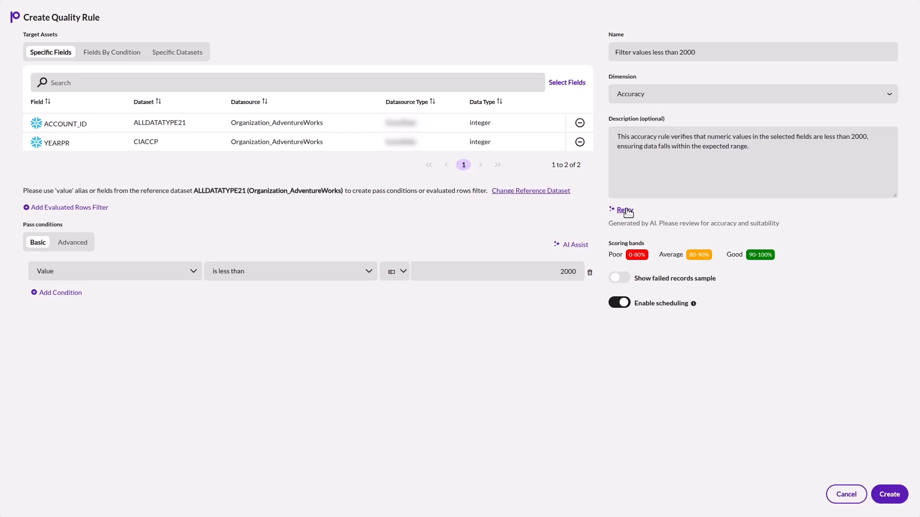
pyautogui.doubleClick(625, 210)
pyautogui.click(628, 212)
# Disable scheduling for the rule and create it.
pyautogui.click(620, 303)
pyautogui.click(889, 495)
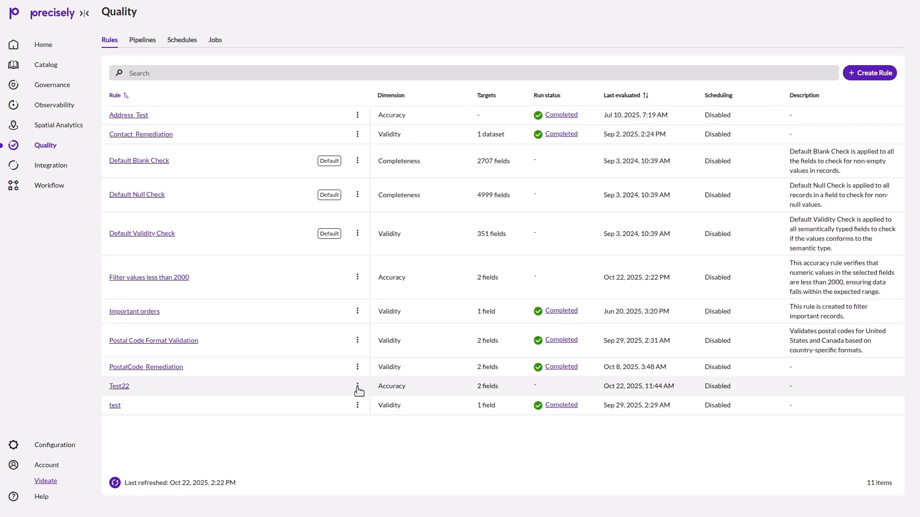
# Open the Test22 rule for editing and generate its description with AI.
pyautogui.click(358, 387)
pyautogui.click(371, 423)
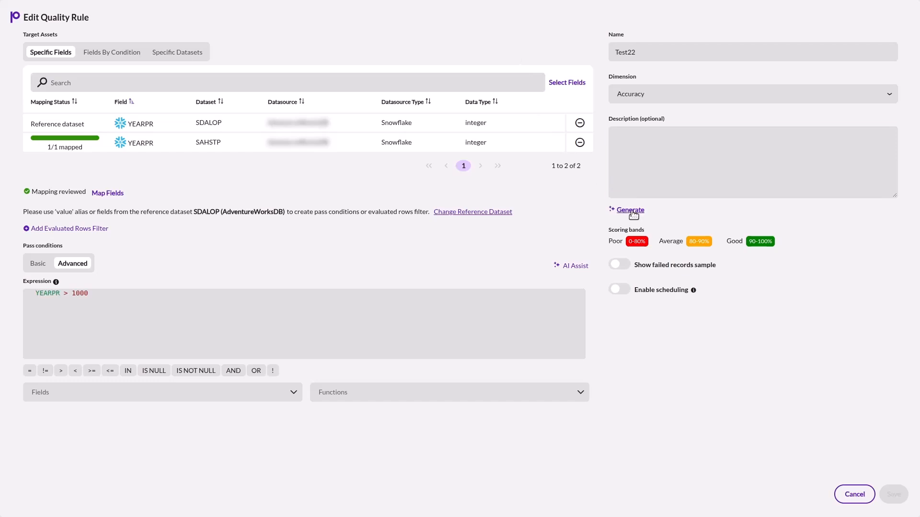
pyautogui.click(627, 210)
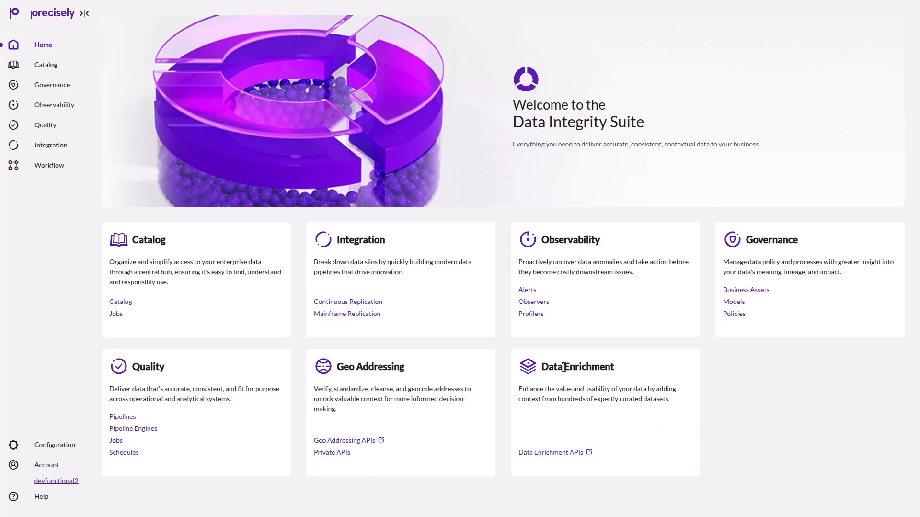
# Open the Custom_Coding_AI quality pipeline and add a Custom Coding step after its sample_data input.
pyautogui.click(42, 126)
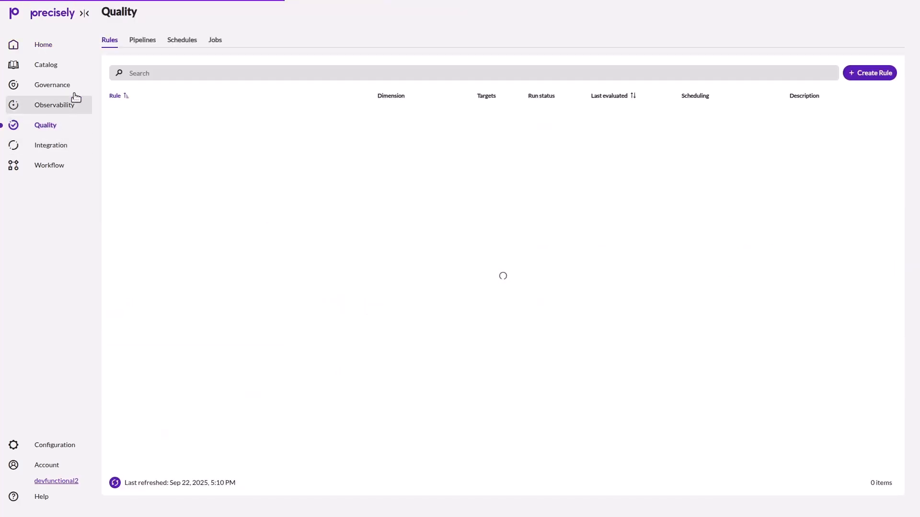
pyautogui.click(142, 40)
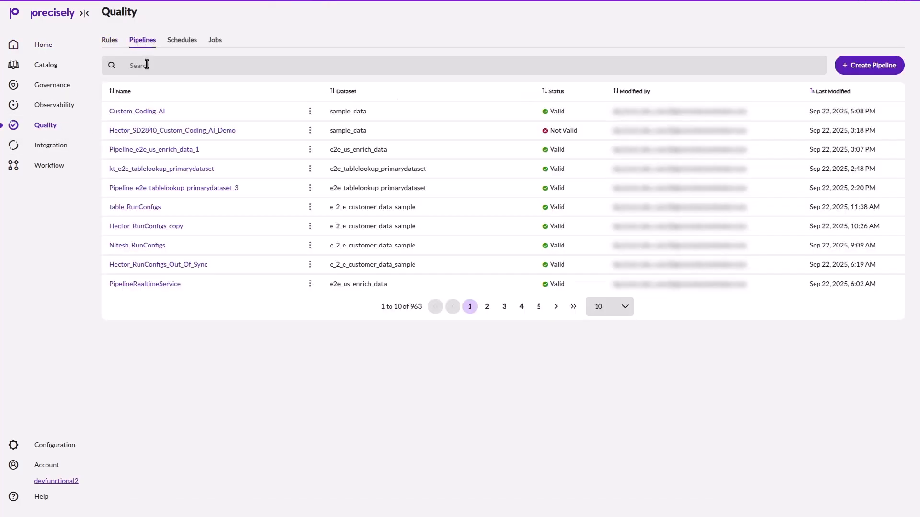
pyautogui.click(161, 110)
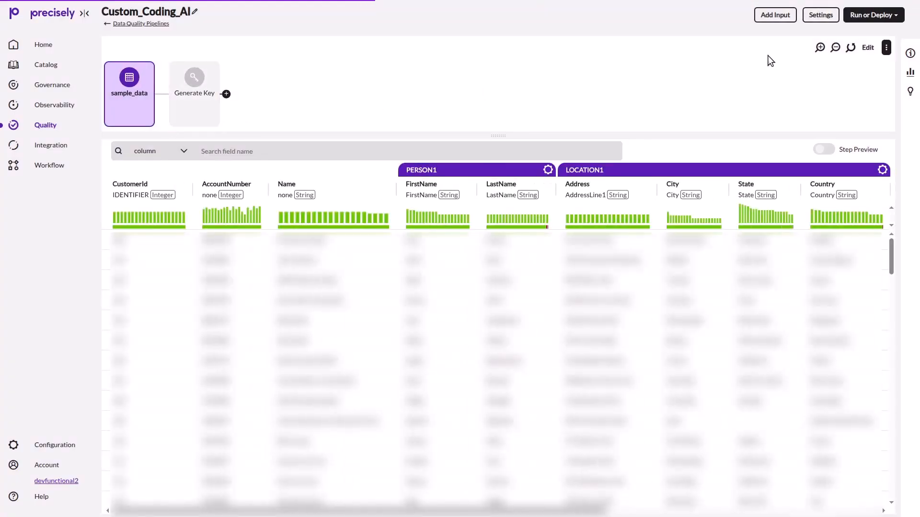
pyautogui.click(885, 47)
pyautogui.moveTo(856, 72)
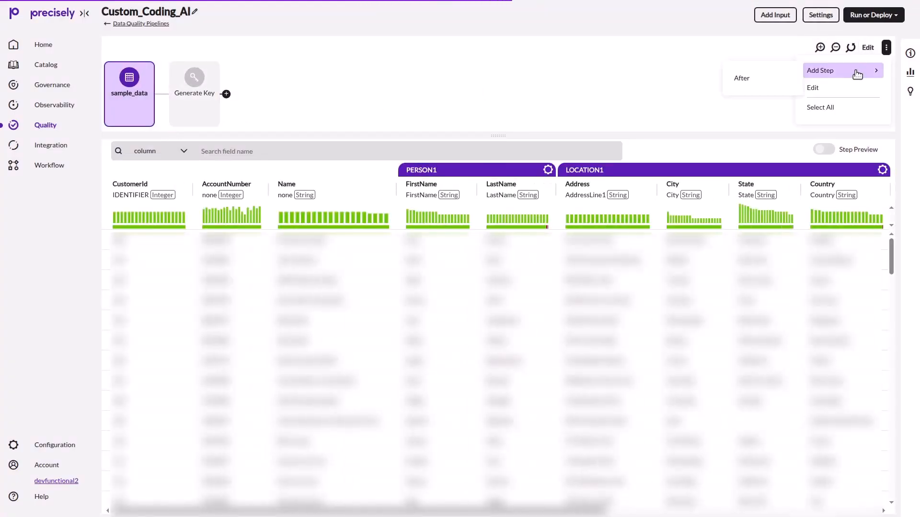
pyautogui.click(765, 81)
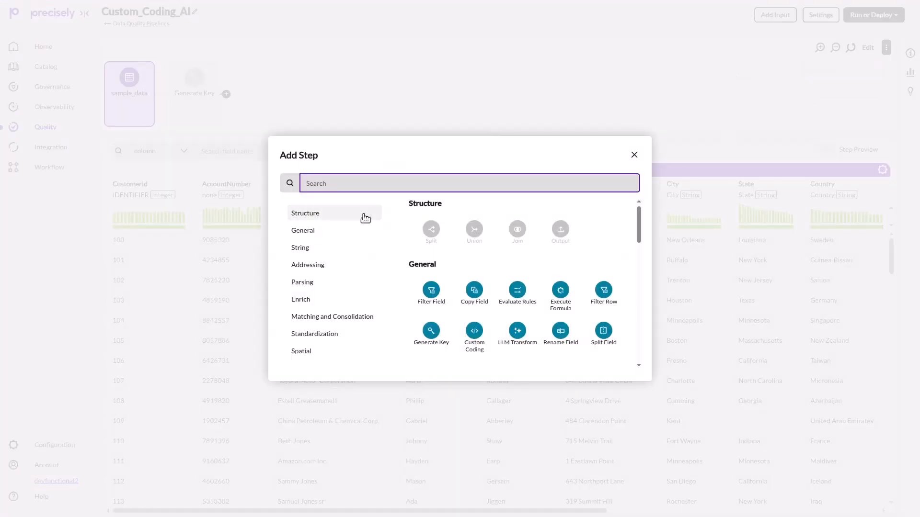
pyautogui.write('Custom Coding')
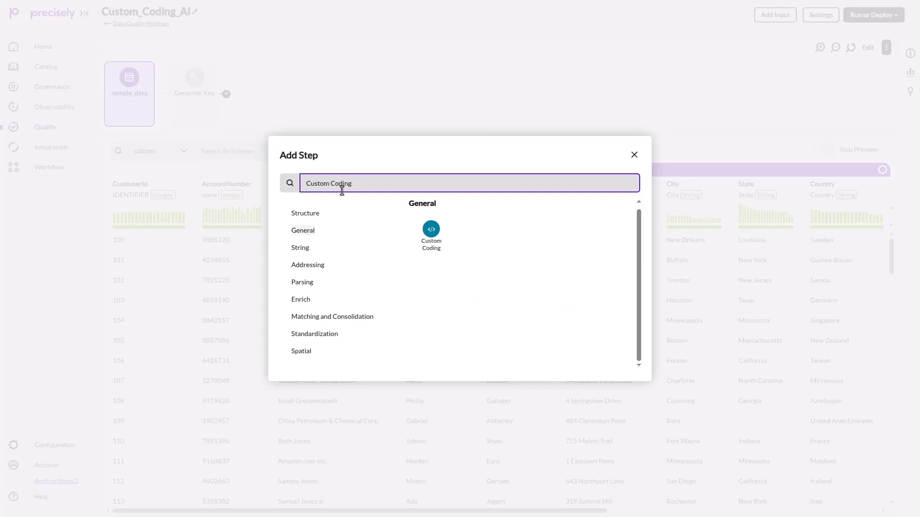
pyautogui.click(429, 243)
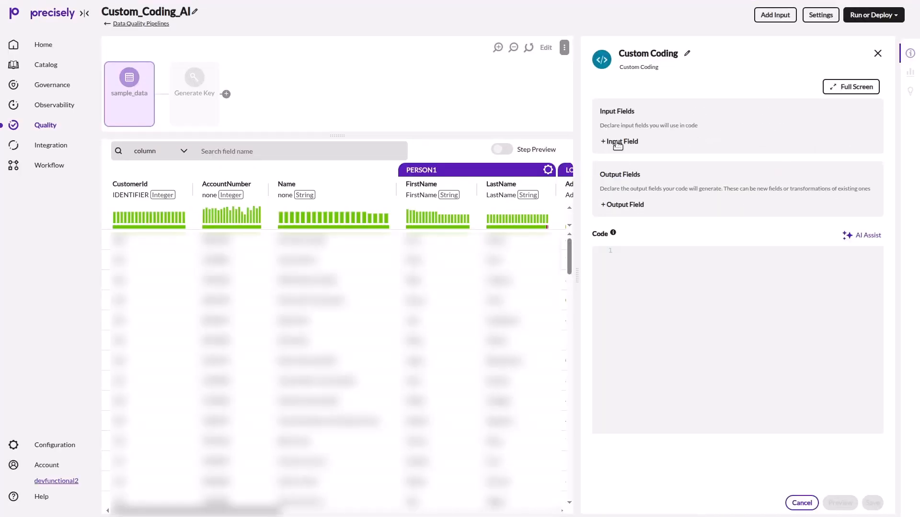
# Declare CustomerId as an input field of the Custom Coding step.
pyautogui.click(621, 141)
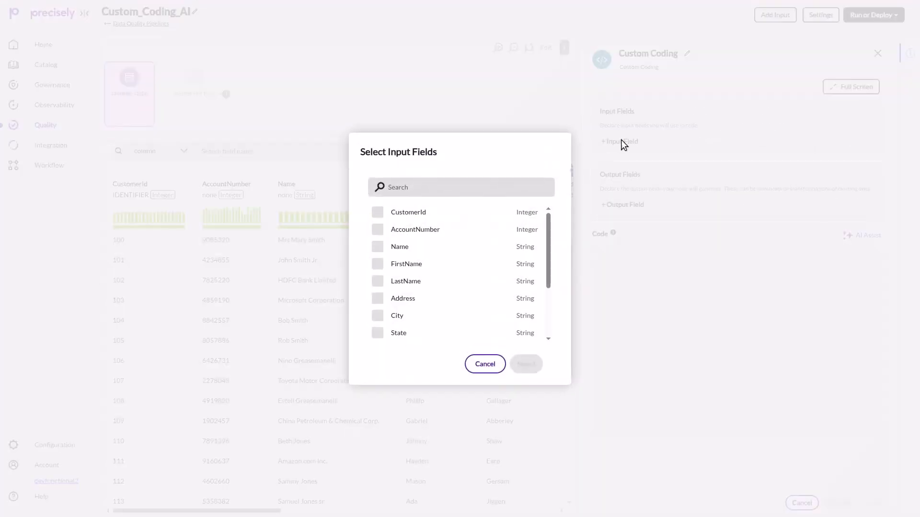
pyautogui.click(377, 213)
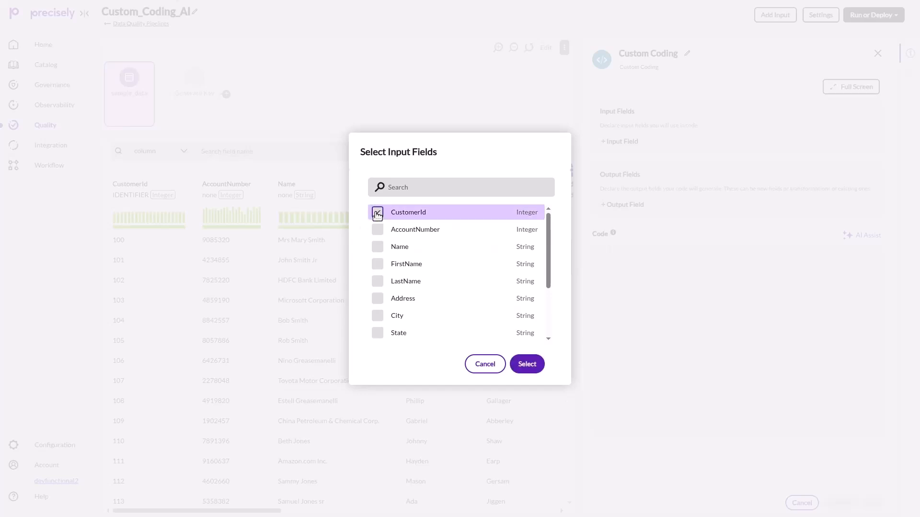
pyautogui.click(526, 364)
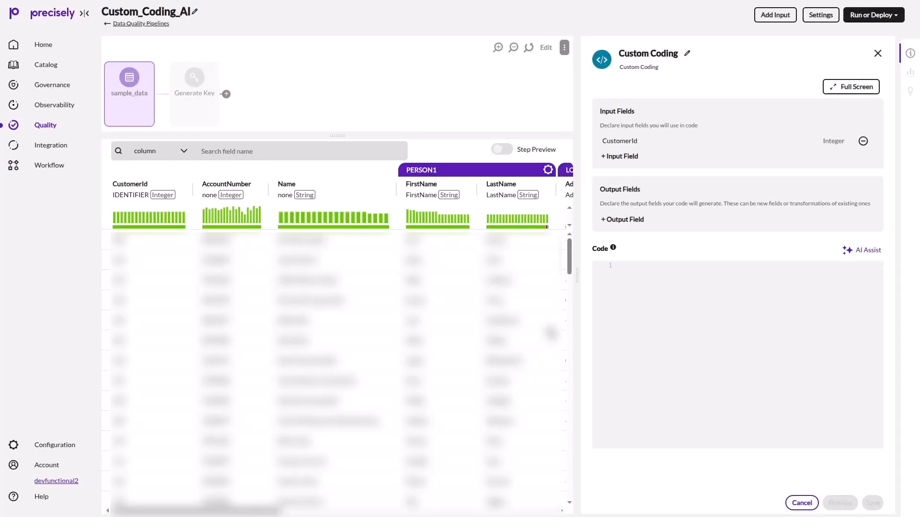
# Declare a new output field New_ID with data type Integer for the Custom Coding step.
pyautogui.click(610, 219)
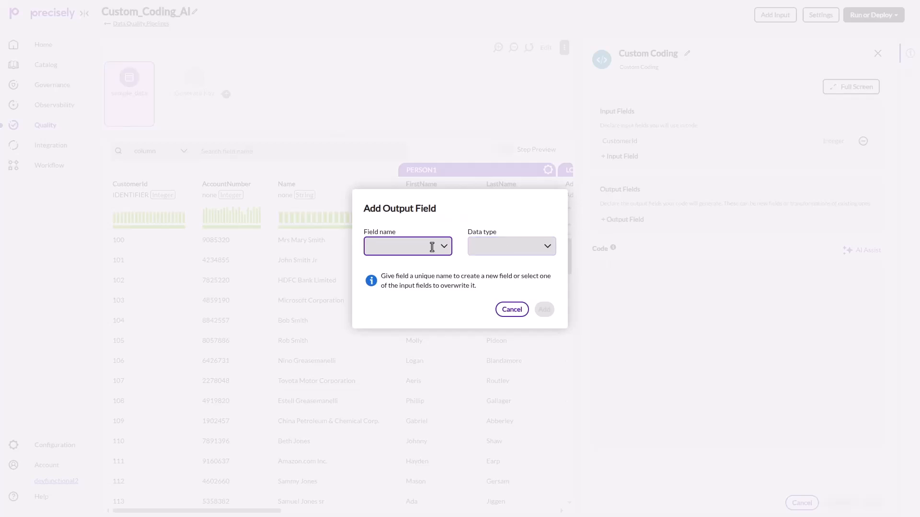
pyautogui.write('New_ID')
pyautogui.click(546, 247)
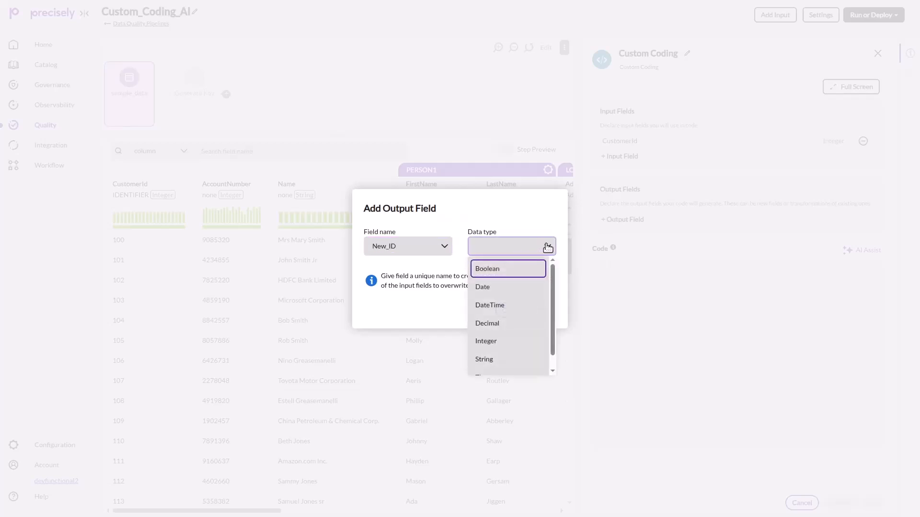
pyautogui.click(502, 341)
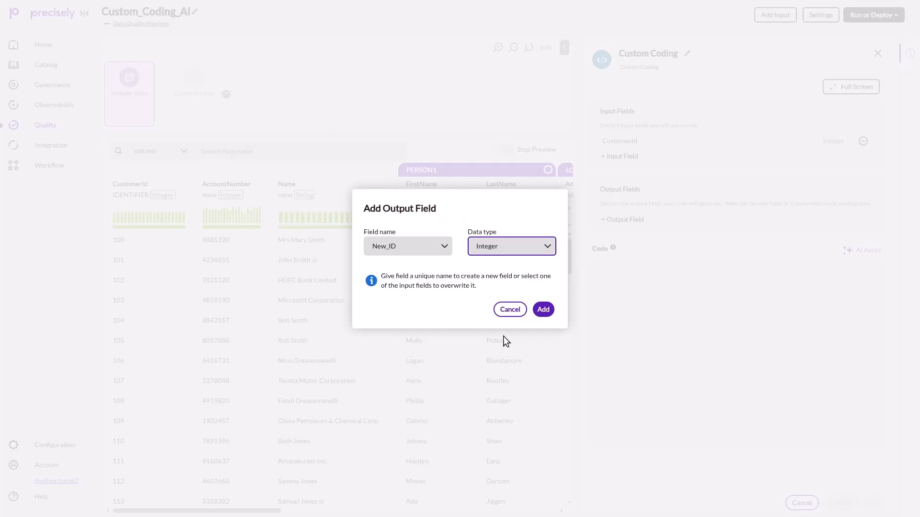
pyautogui.click(543, 309)
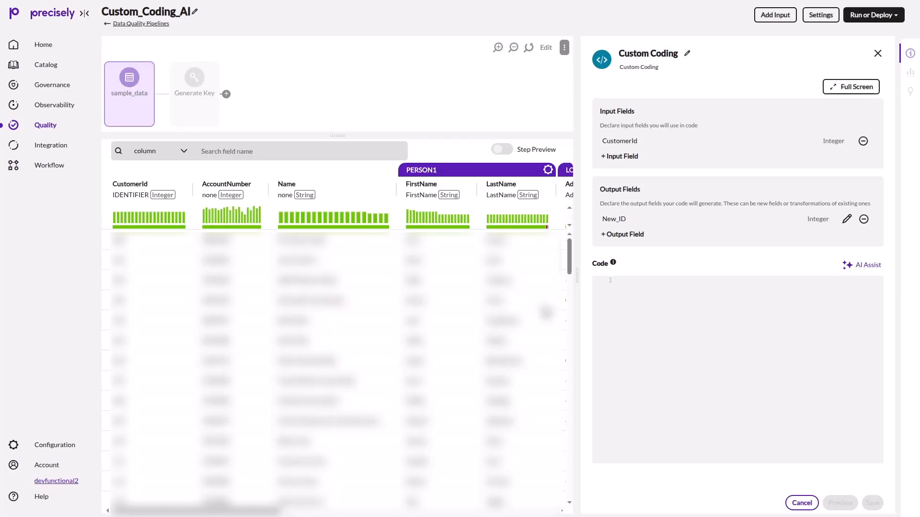
# Generate code with AI Assist from "Check if ID is greater than 110 and mark as valid", apply it to the editor and preview the data.
pyautogui.click(861, 267)
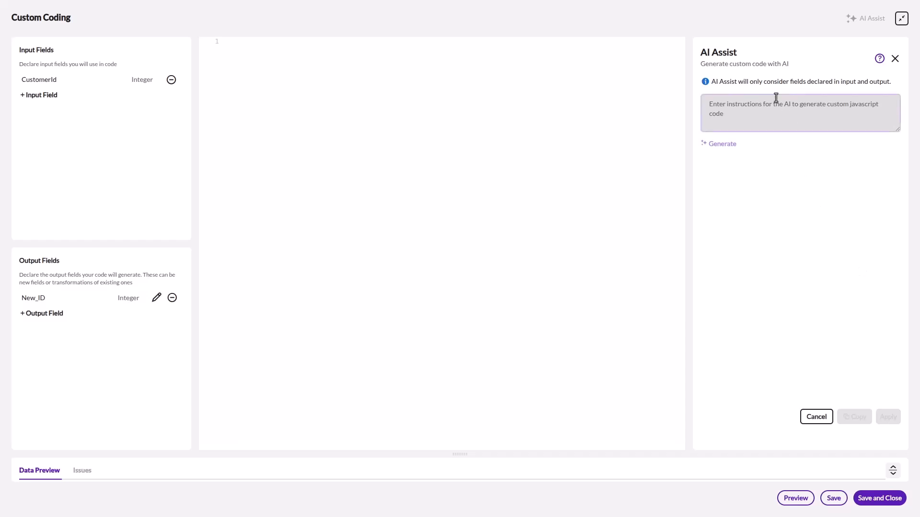
pyautogui.click(747, 100)
pyautogui.write('Ch')
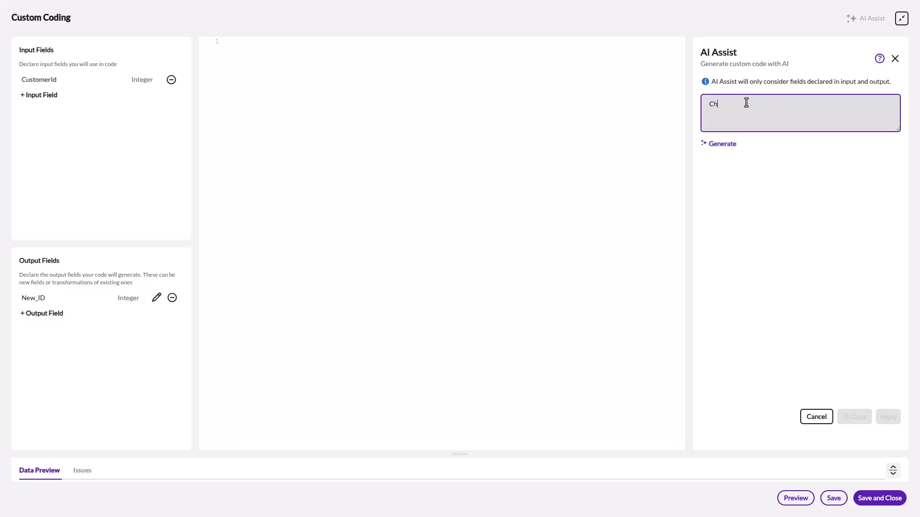
pyautogui.write('eck if ID is greater than 110 and mark as valid')
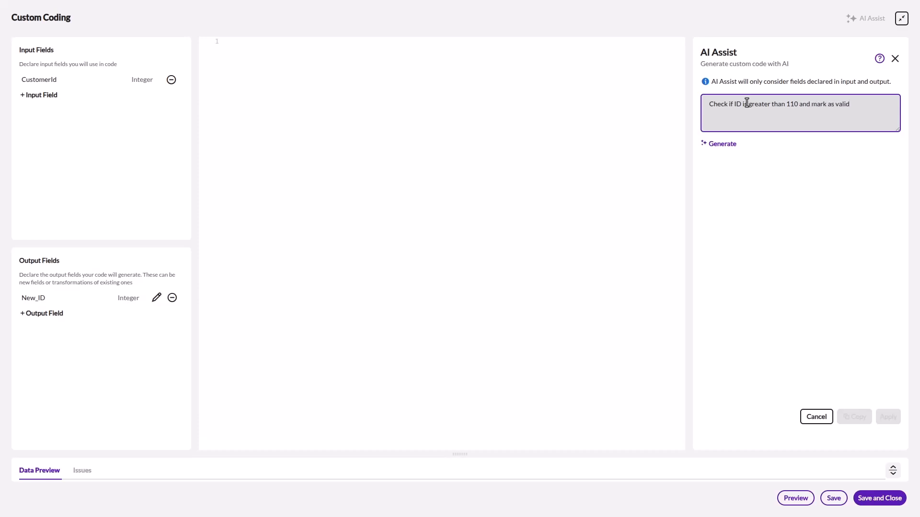
pyautogui.click(720, 144)
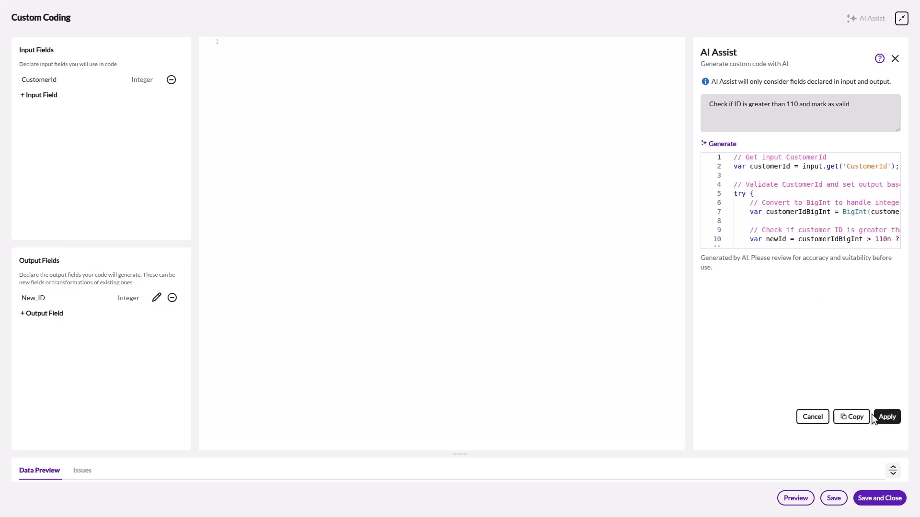
pyautogui.click(887, 417)
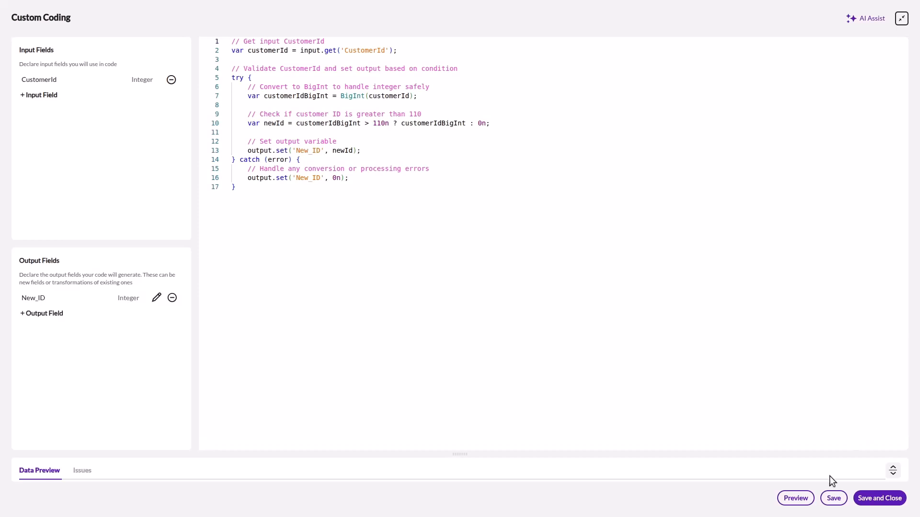
pyautogui.click(794, 500)
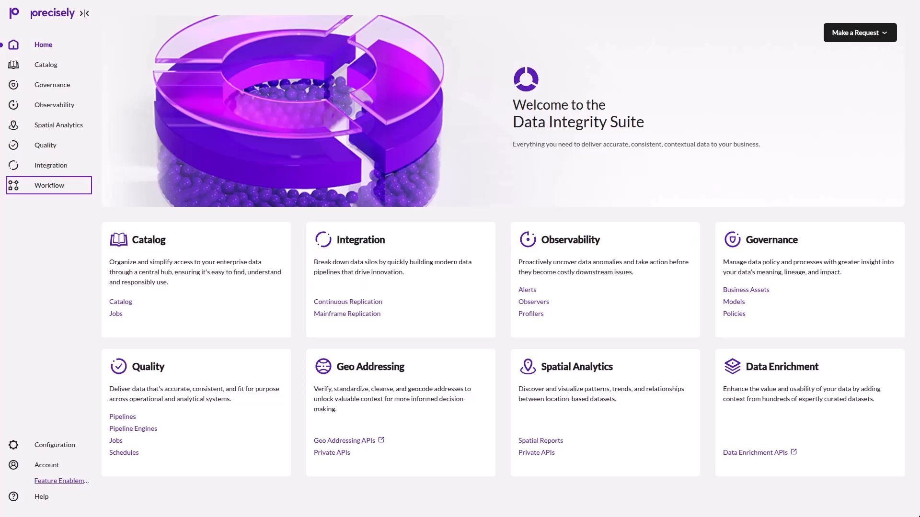
# Create a new workflow and place a Make API Call activity on its canvas between Start and End.
pyautogui.click(47, 187)
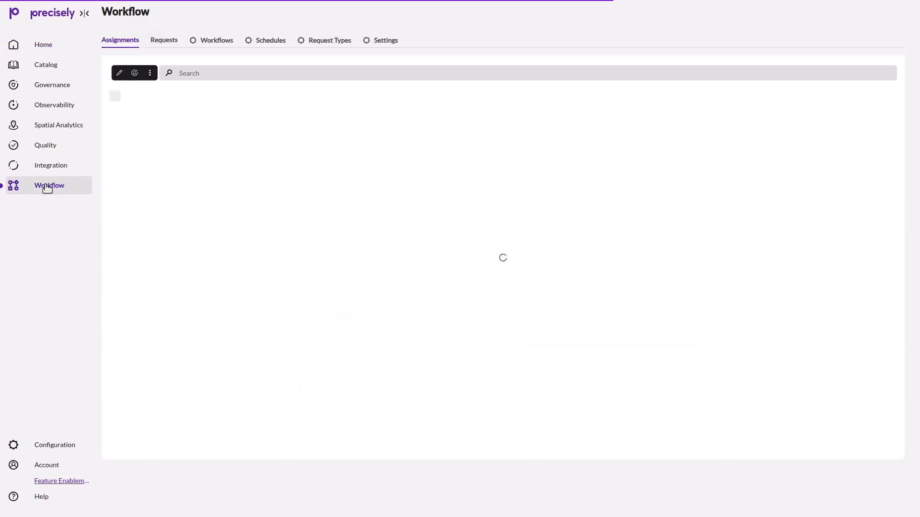
pyautogui.click(208, 43)
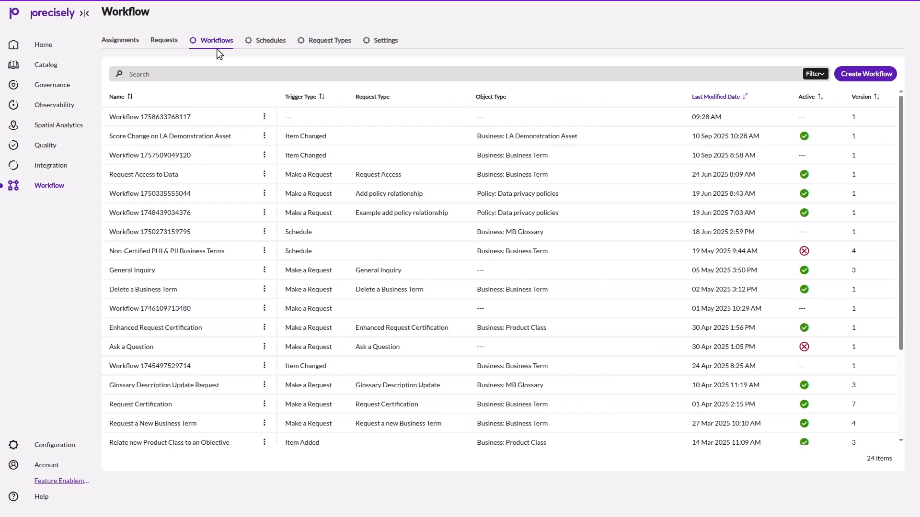
pyautogui.click(855, 75)
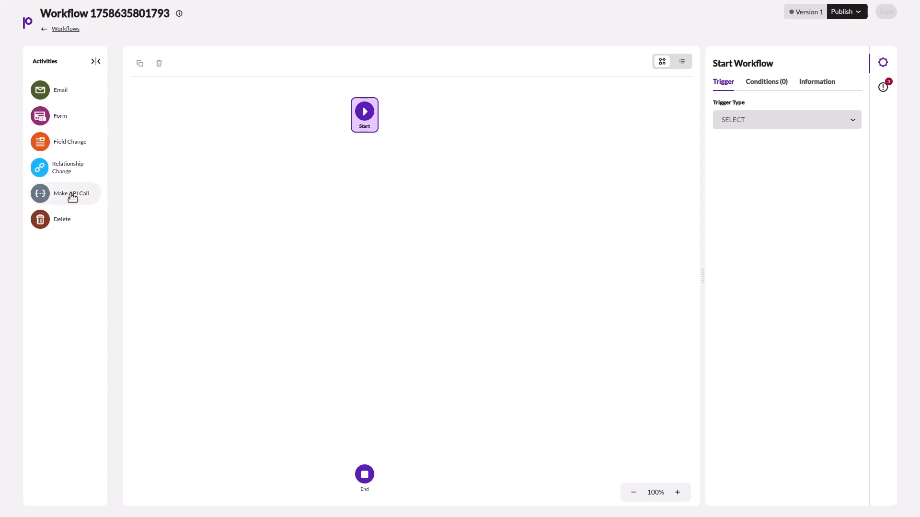
pyautogui.moveTo(69, 194); pyautogui.dragTo(356, 218)
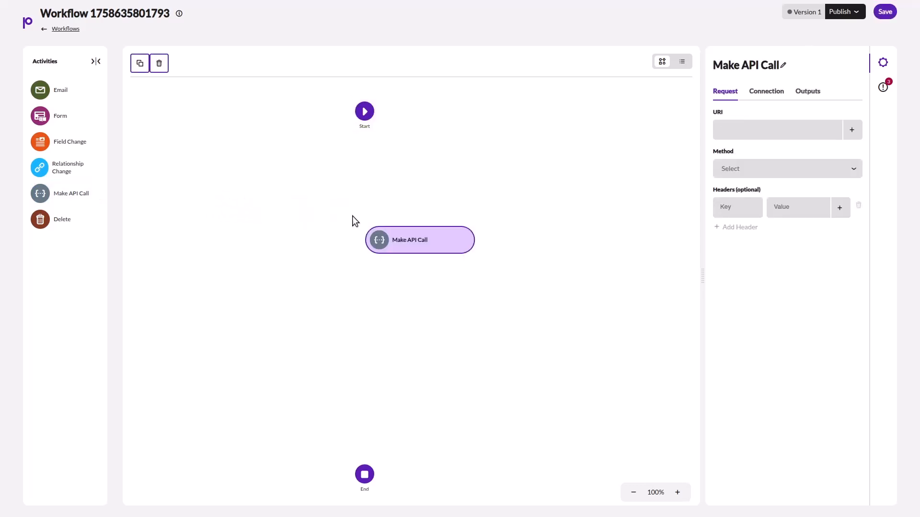
pyautogui.click(744, 130)
pyautogui.write('https://example.atlassian.net/rest/api/3/')
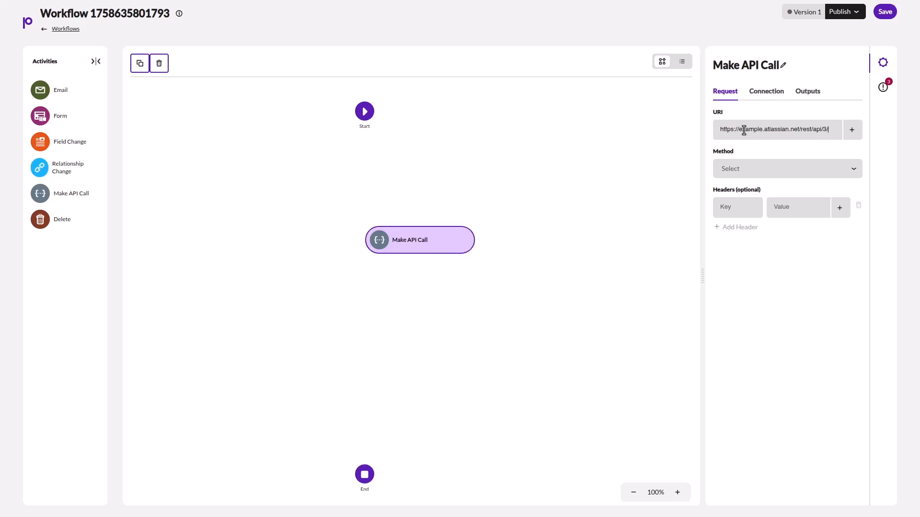
pyautogui.write('issue/')
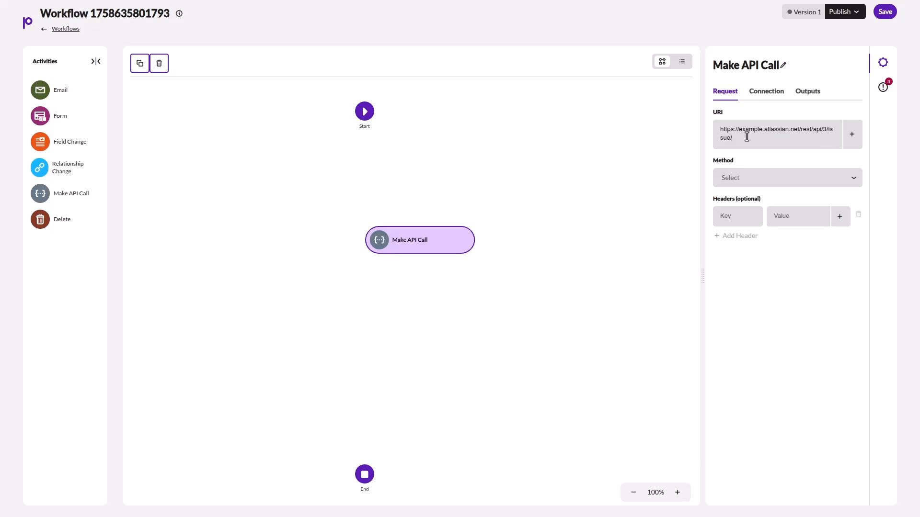
pyautogui.click(851, 178)
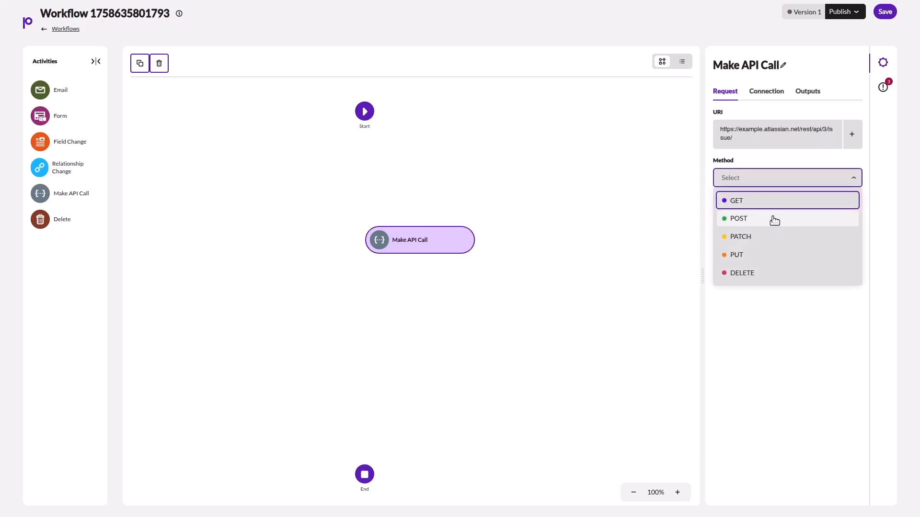
pyautogui.click(747, 218)
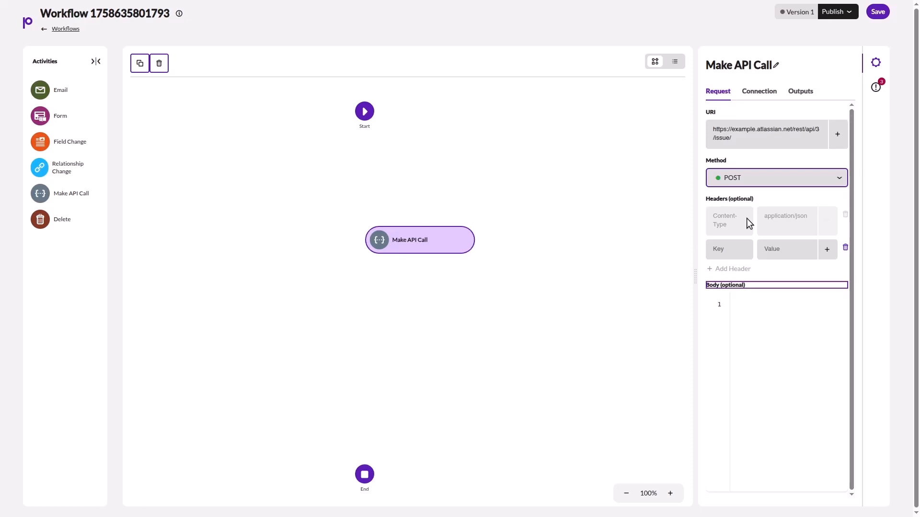
pyautogui.click(748, 310)
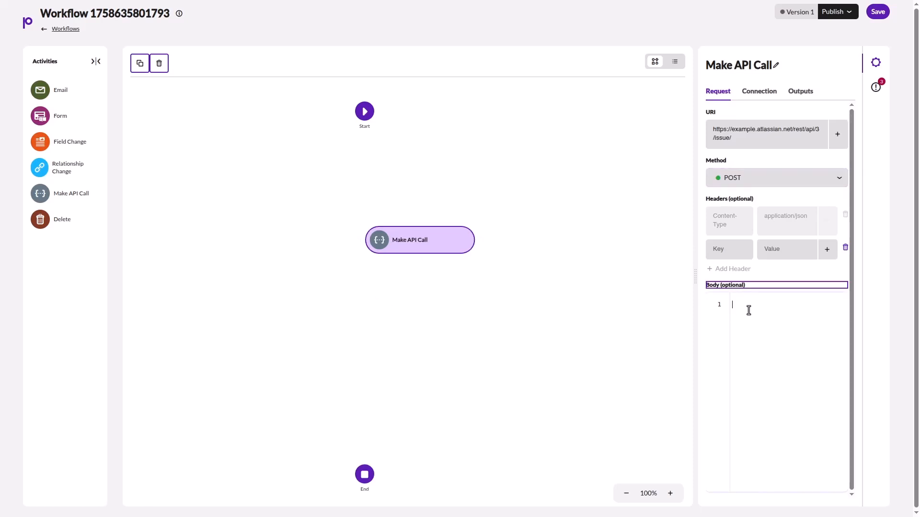
pyautogui.hotkey('ctrl', 'v')
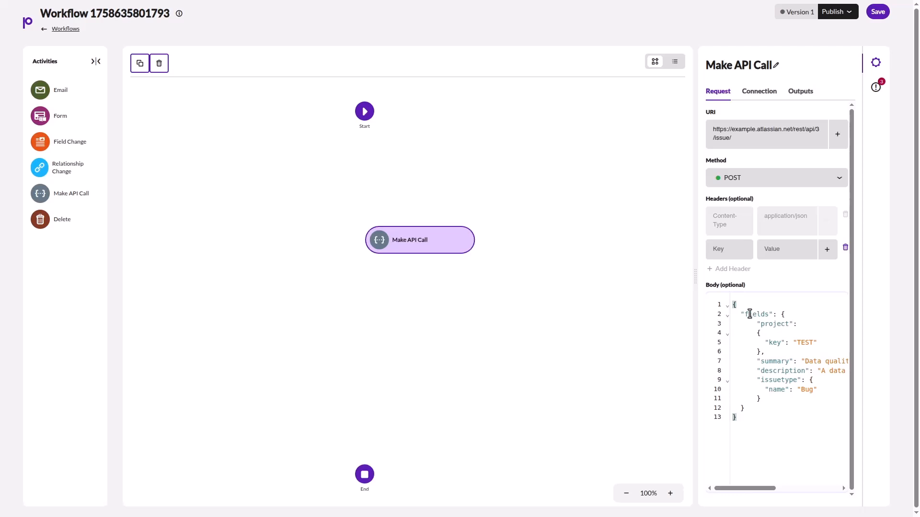
# Review the authorization type options and the available outputs of the Make API Call activity.
pyautogui.click(756, 94)
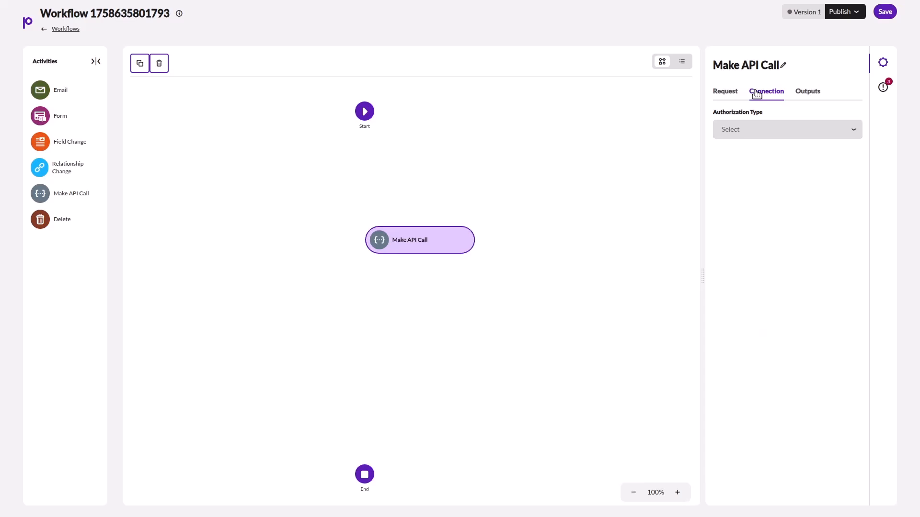
pyautogui.press('Tab')
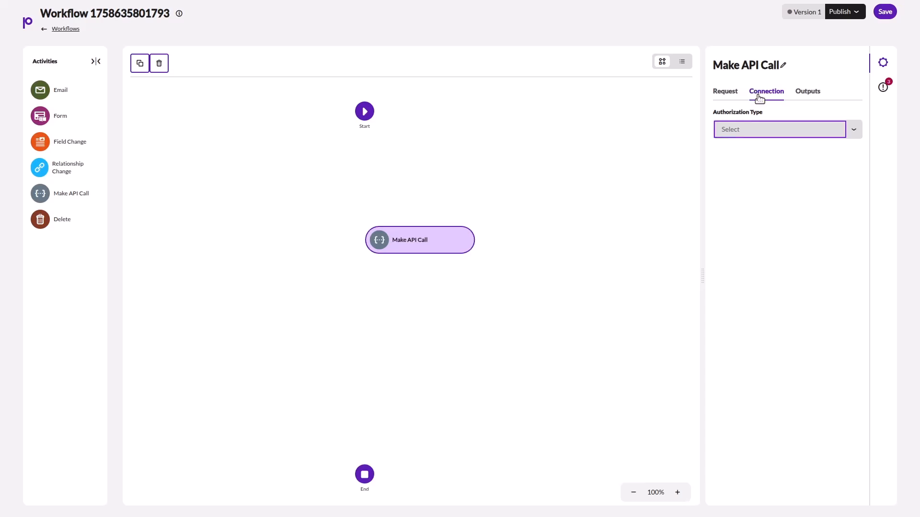
pyautogui.click(854, 131)
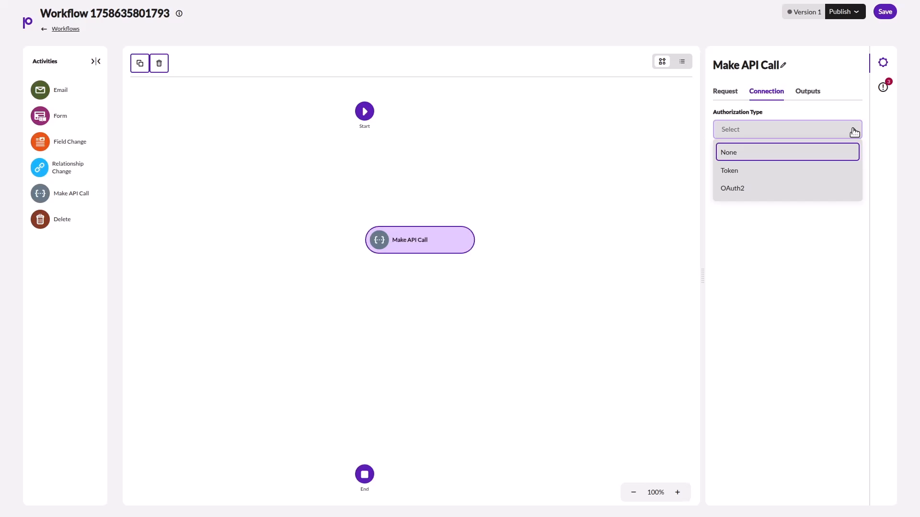
pyautogui.click(807, 93)
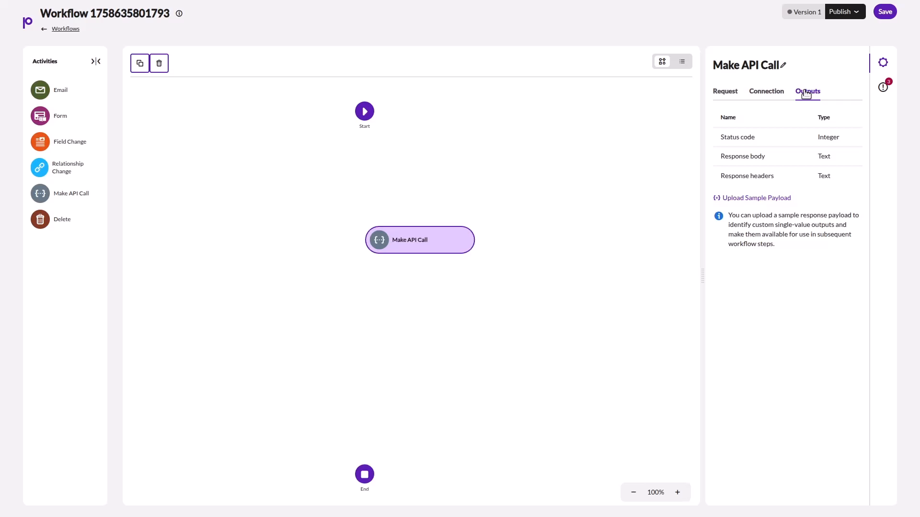